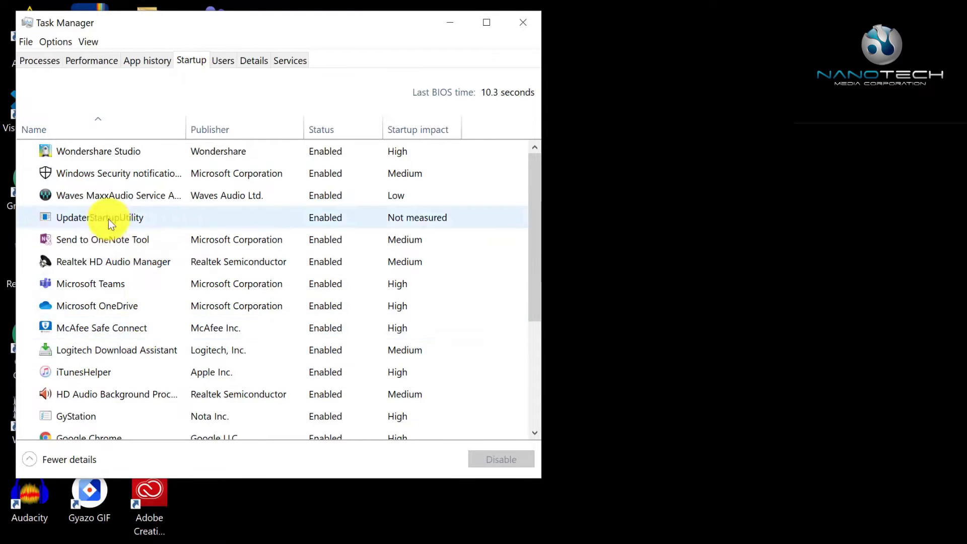
# Disable the Dropbox and Discord entries in the list of startup programs.
pyautogui.scroll(-2, 188, 201)
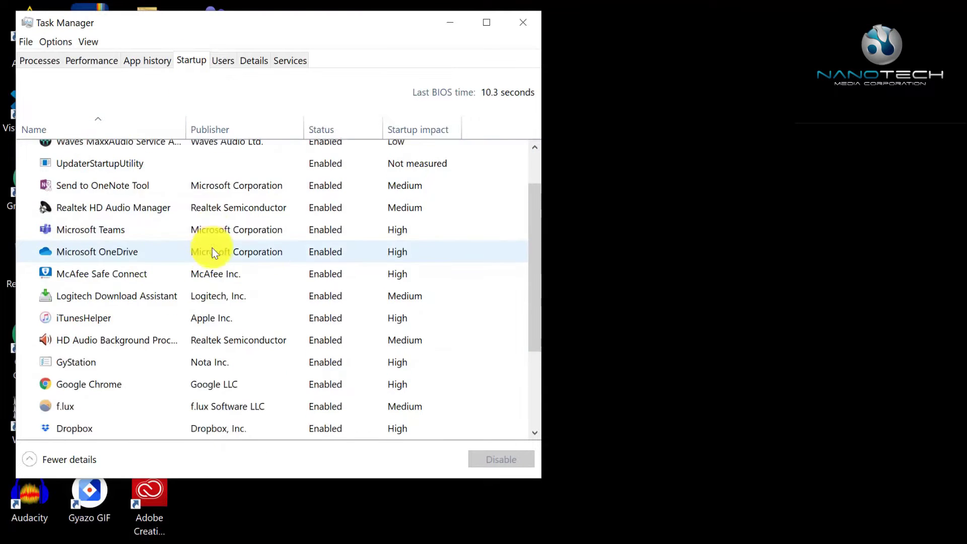
pyautogui.click(204, 382)
pyautogui.click(180, 402)
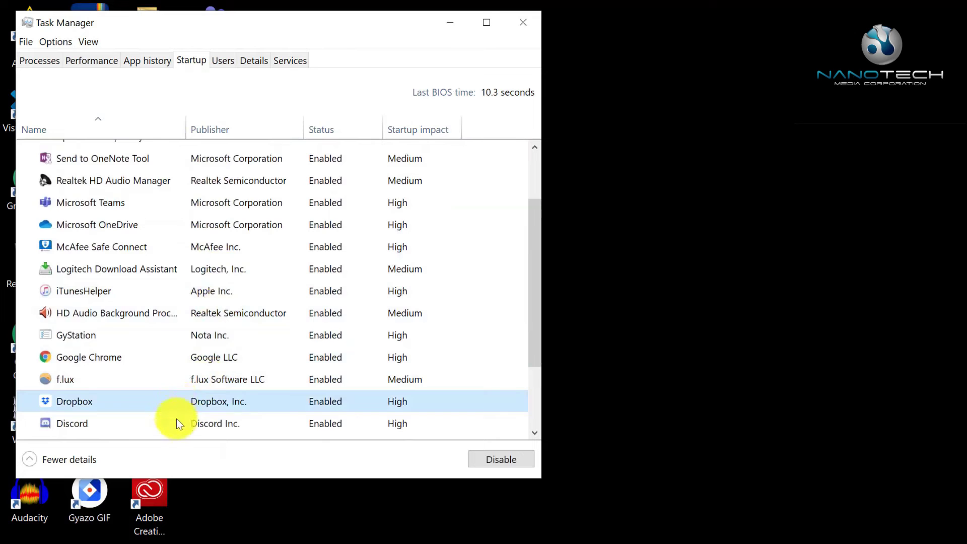
pyautogui.click(492, 460)
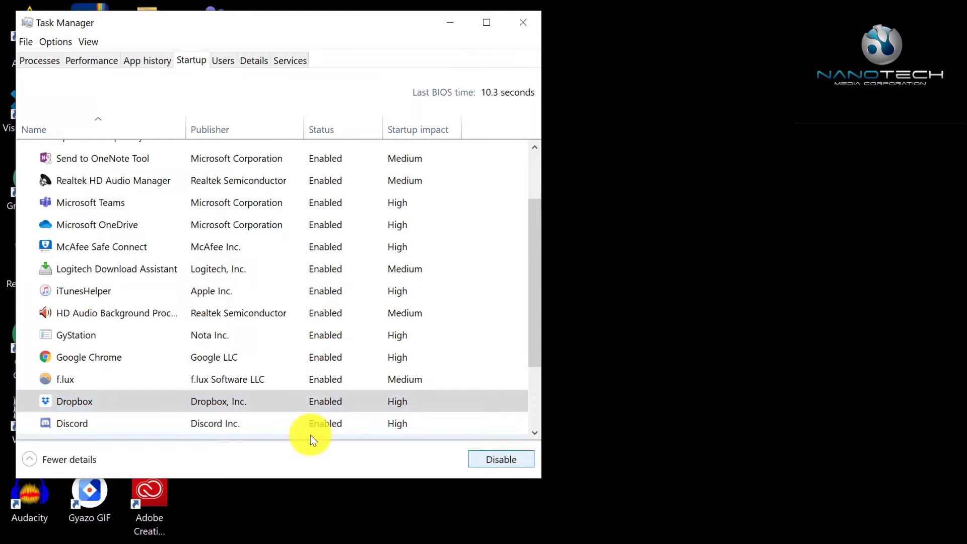
pyautogui.click(226, 423)
pyautogui.click(486, 460)
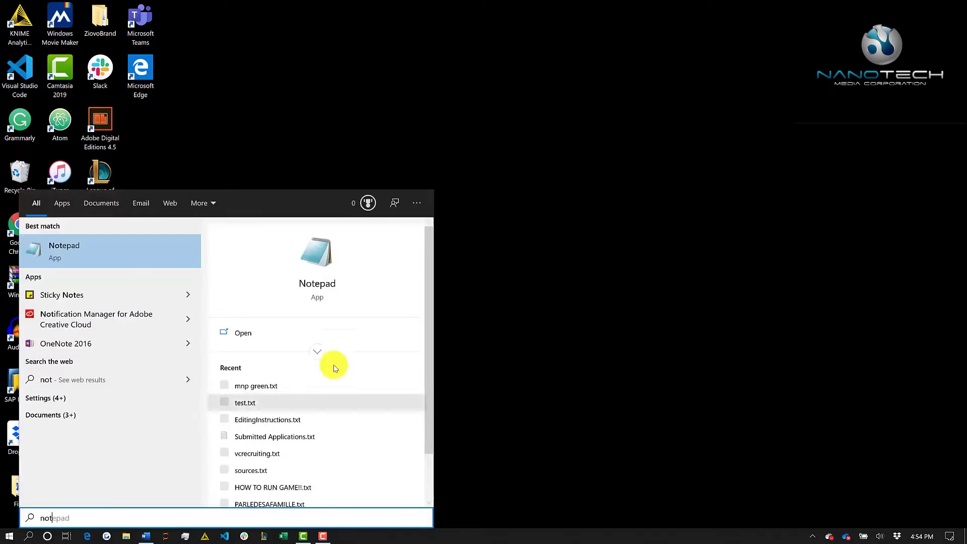
# Search for the notification settings, open Notifications & actions, and review its options.
pyautogui.write('ific')
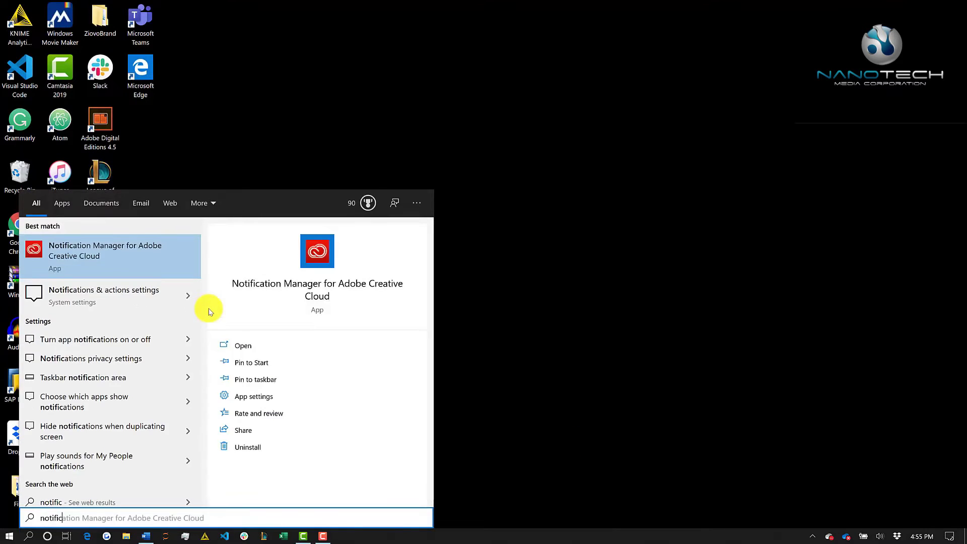
pyautogui.click(134, 293)
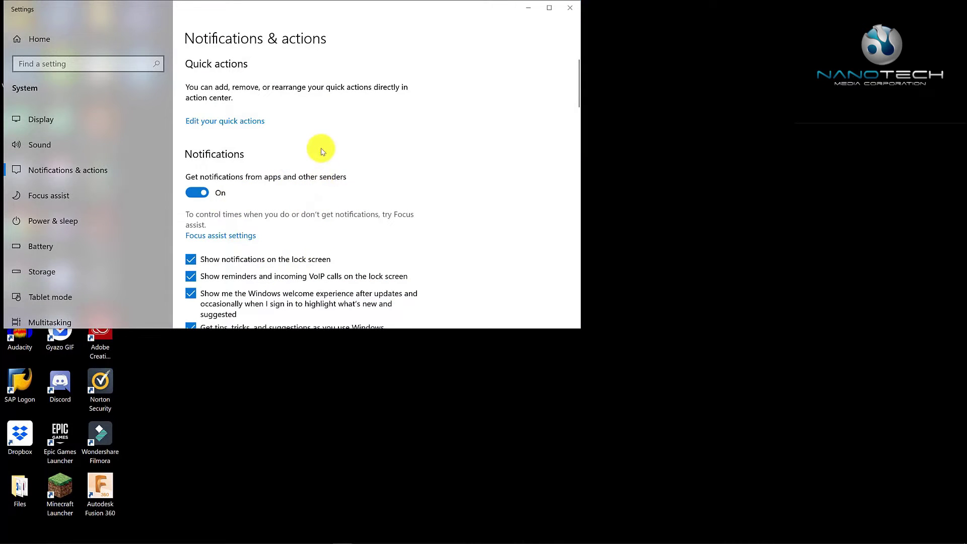
pyautogui.scroll(-3, 318, 152)
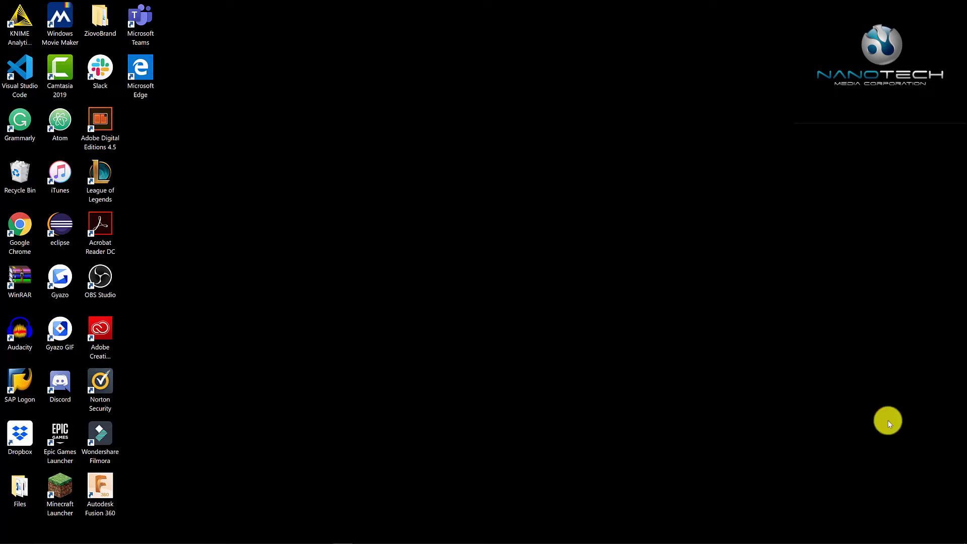
# Open the Windows Temp folder with the Run command temp, granting access, and delete all its contents with administrator permission.
pyautogui.press('super+r')
pyautogui.write('temp')
pyautogui.press('Return')
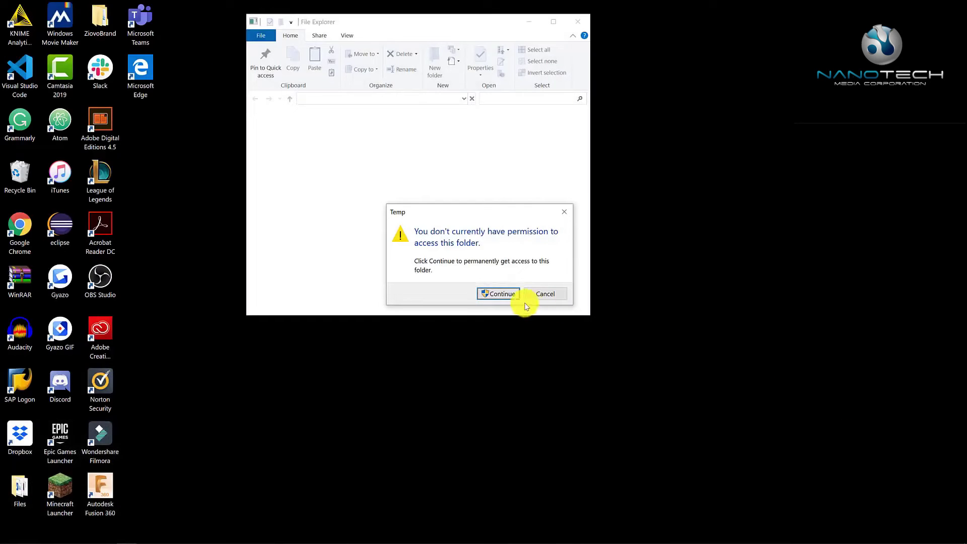
pyautogui.click(499, 293)
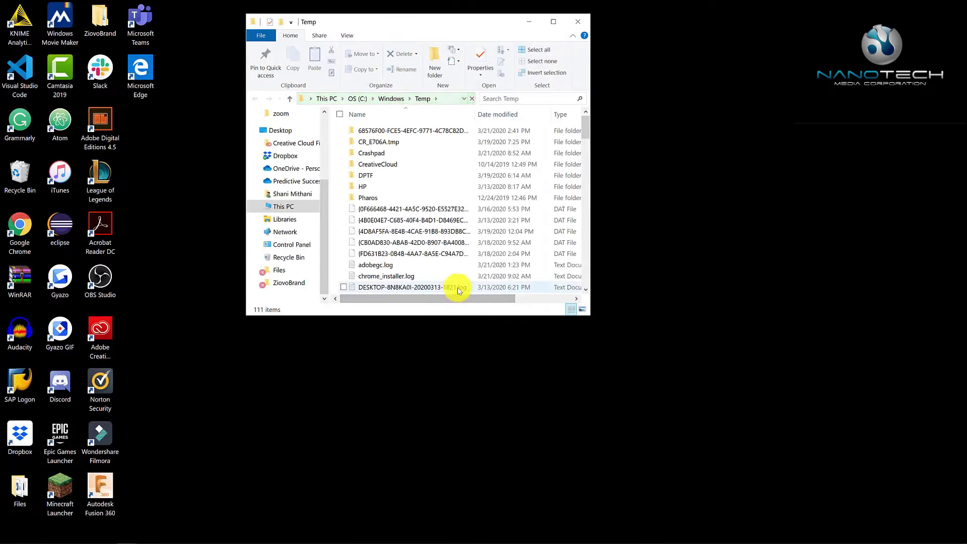
pyautogui.hotkey('ctrl', 'a')
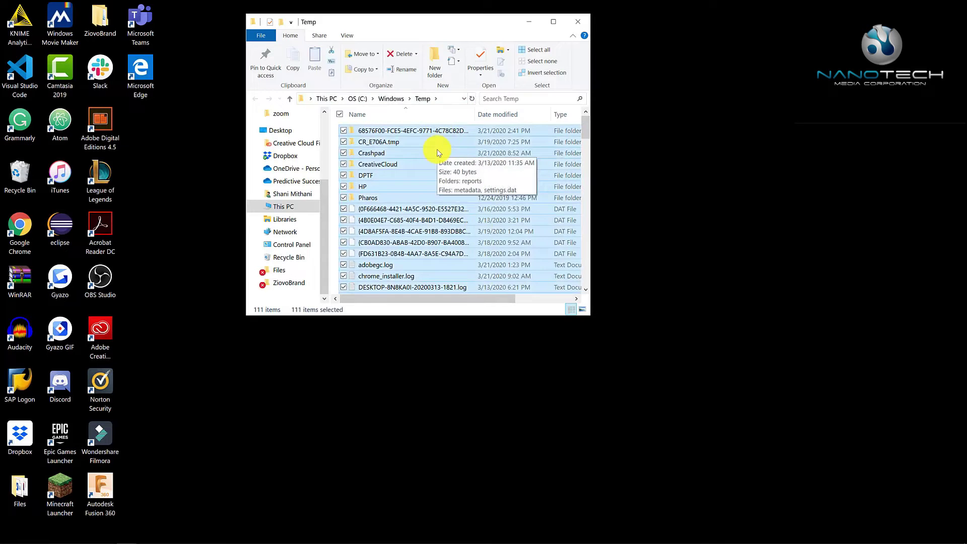
pyautogui.press('Delete')
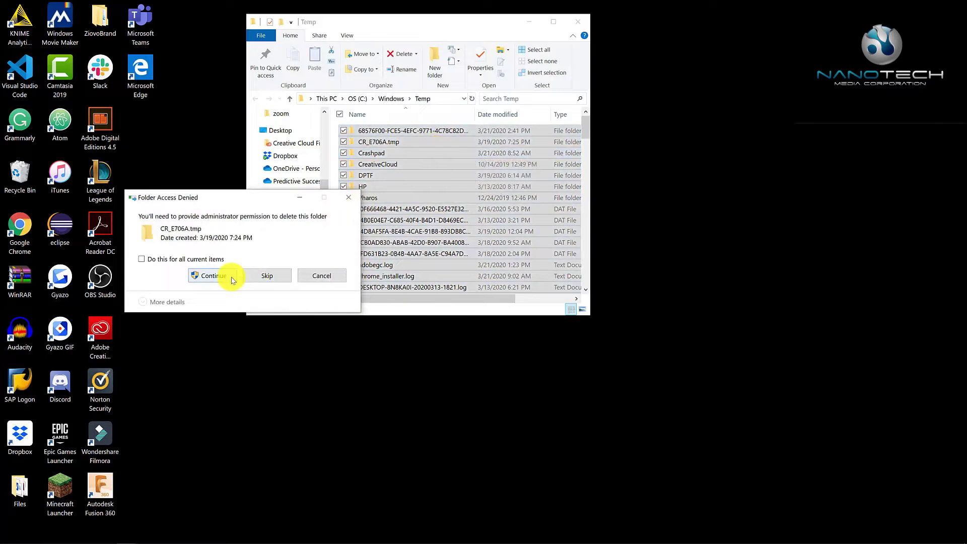
pyautogui.click(231, 277)
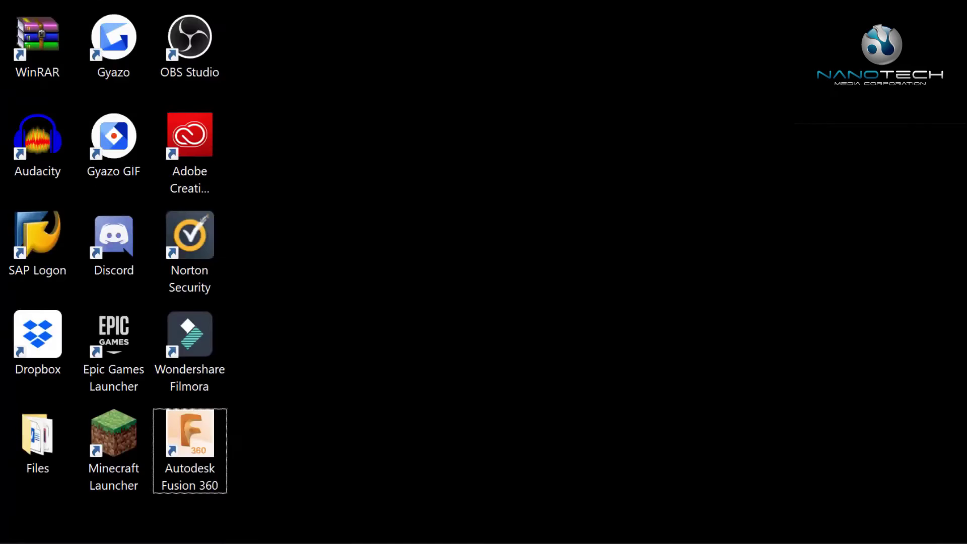
# Open the user's local temporary folder with the Run command %temp% and delete all its contents.
pyautogui.press('super+r')
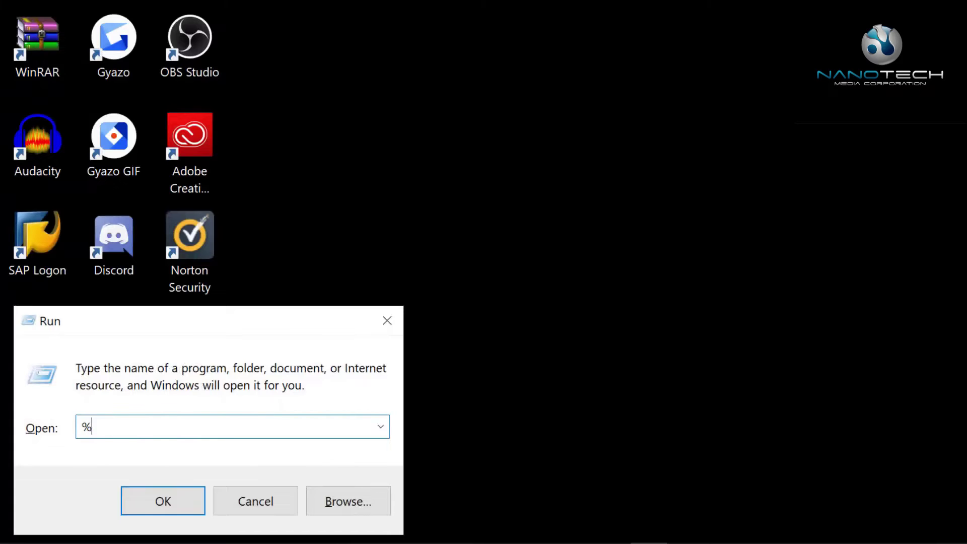
pyautogui.write('%temp%')
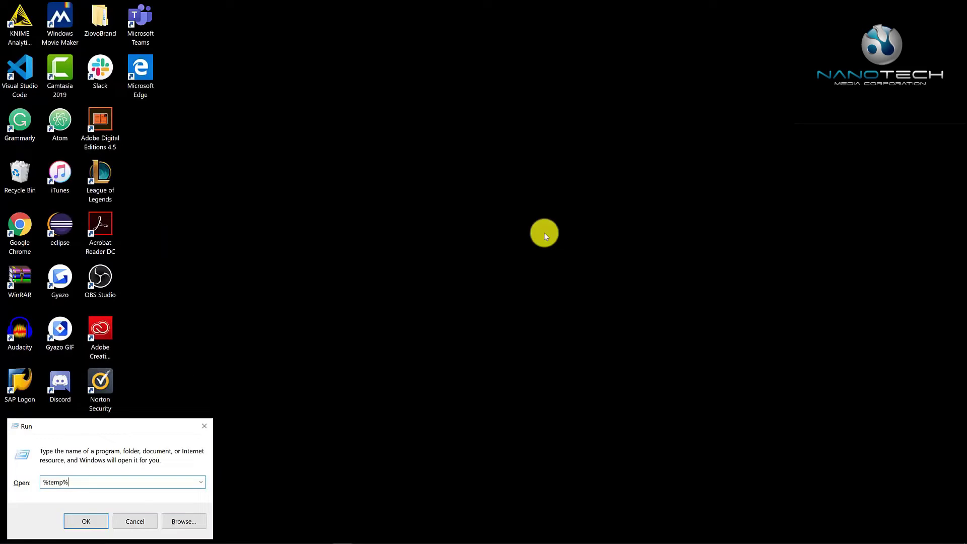
pyautogui.press('Return')
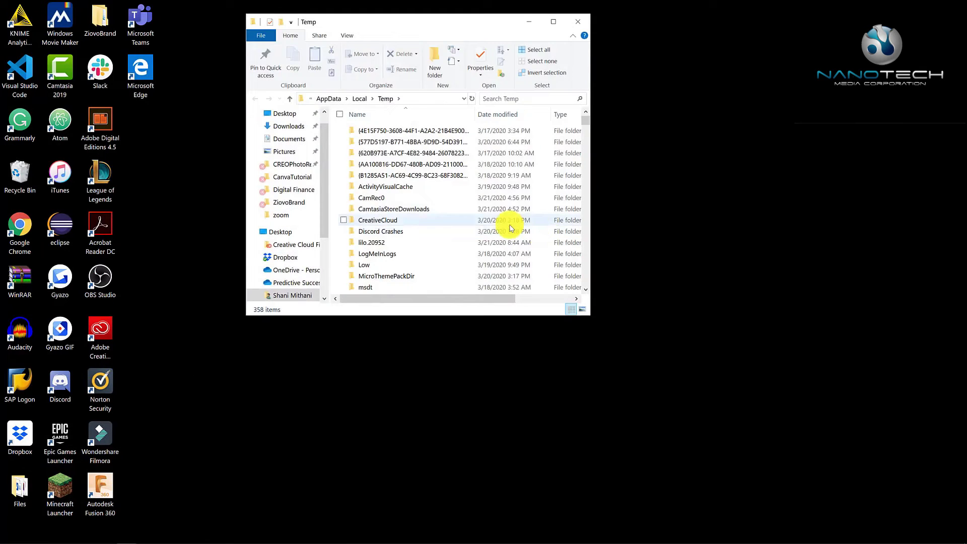
pyautogui.hotkey('ctrl', 'a')
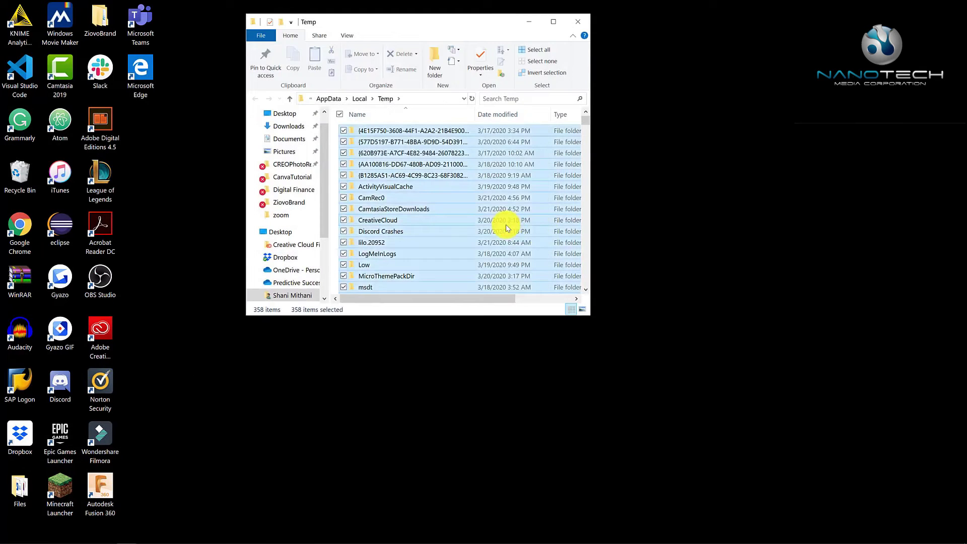
pyautogui.press('Delete')
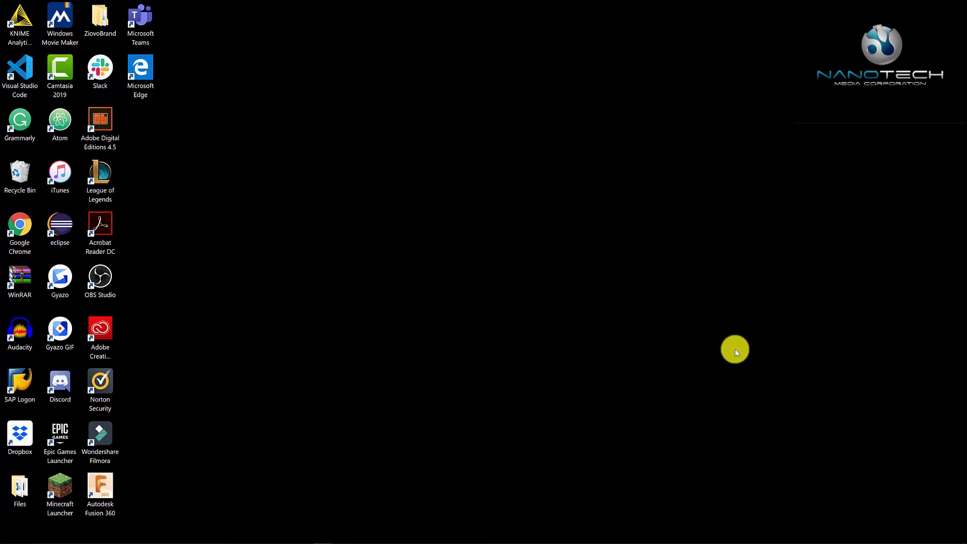
# Open System Configuration with the Run command msconfig.
pyautogui.press('super+r')
pyautogui.write('ms')
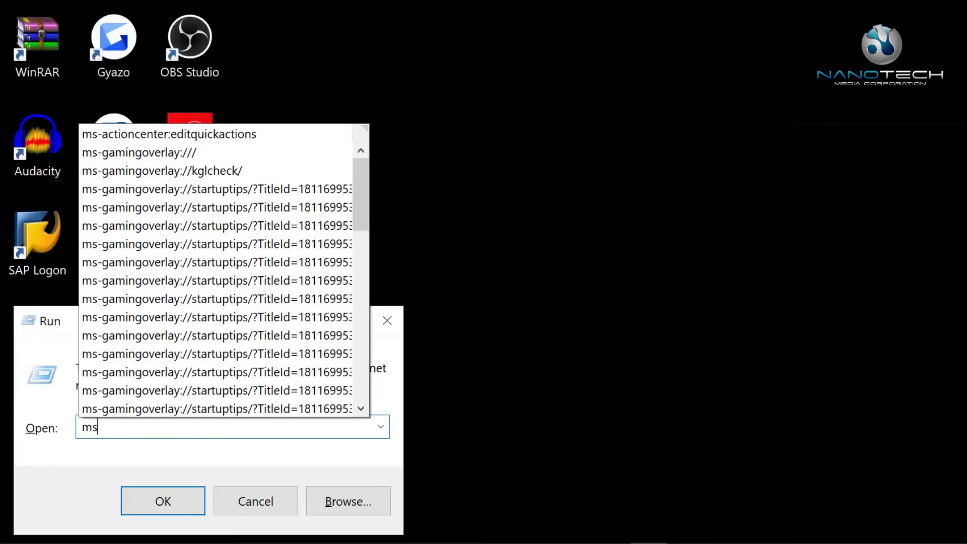
pyautogui.write('confi')
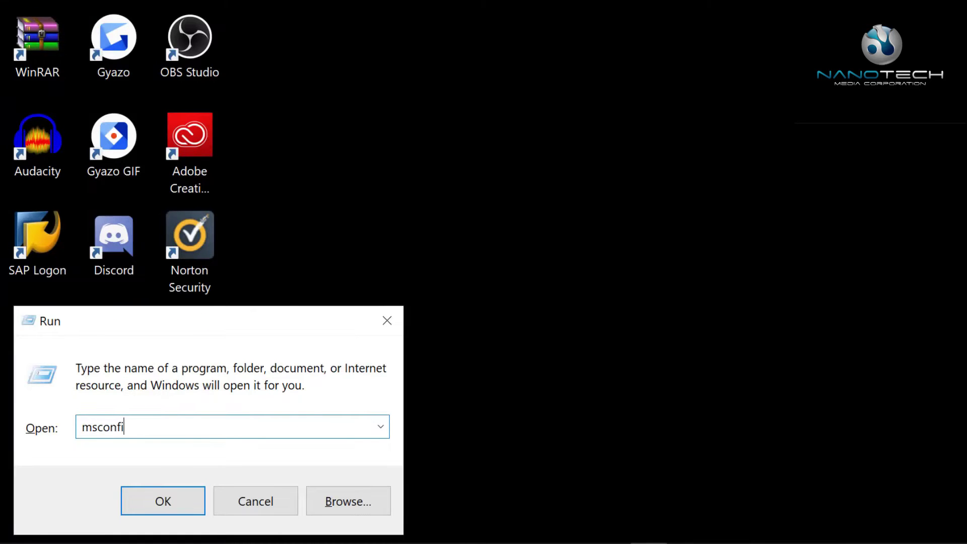
pyautogui.write('g')
pyautogui.press('Return')
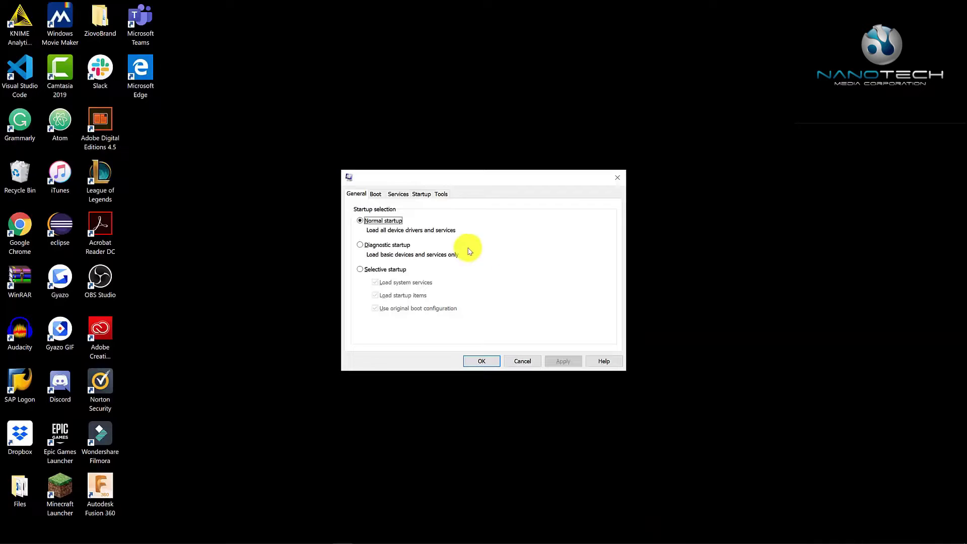
# Hide all Microsoft services in the services list and deselect Adobe Acrobat Update Service among the remaining ones.
pyautogui.click(398, 195)
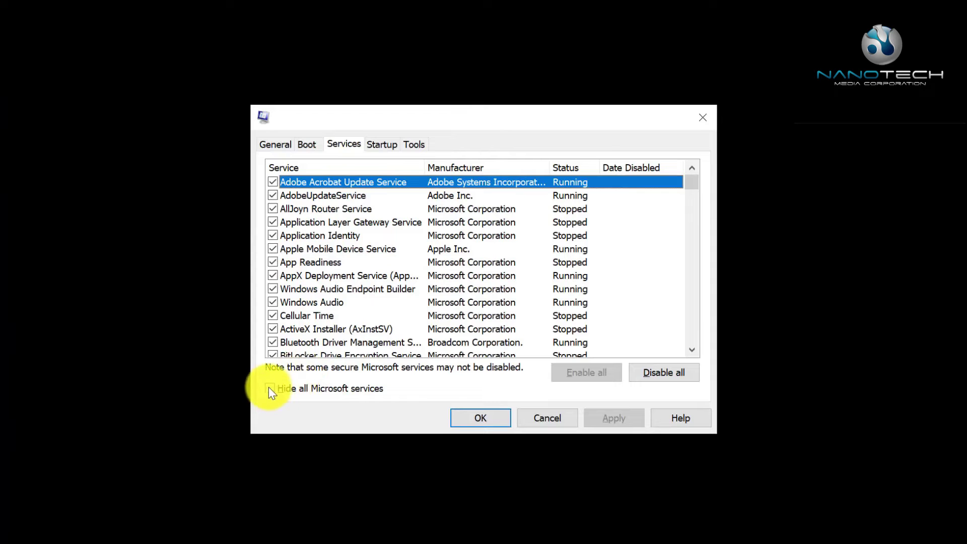
pyautogui.click(270, 388)
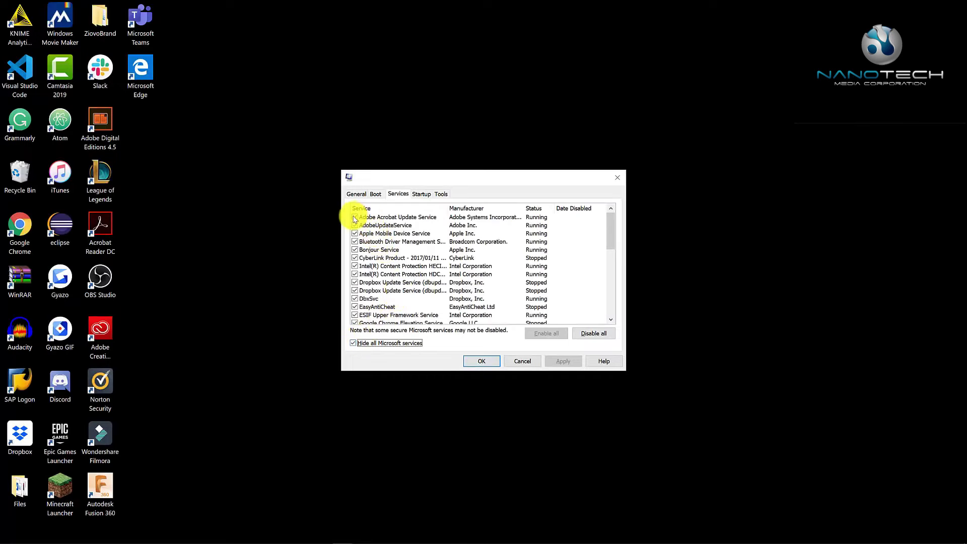
pyautogui.click(355, 217)
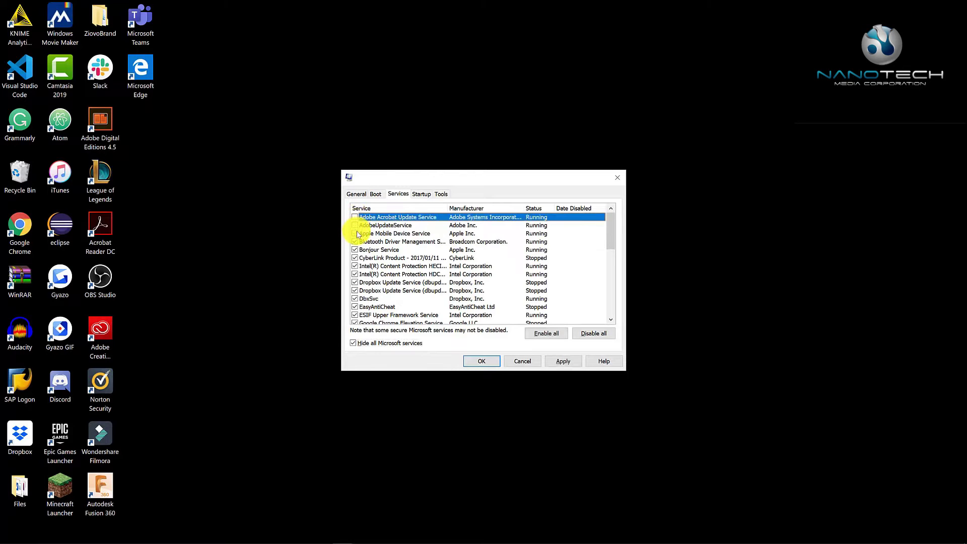
pyautogui.scroll(-3, 375, 255)
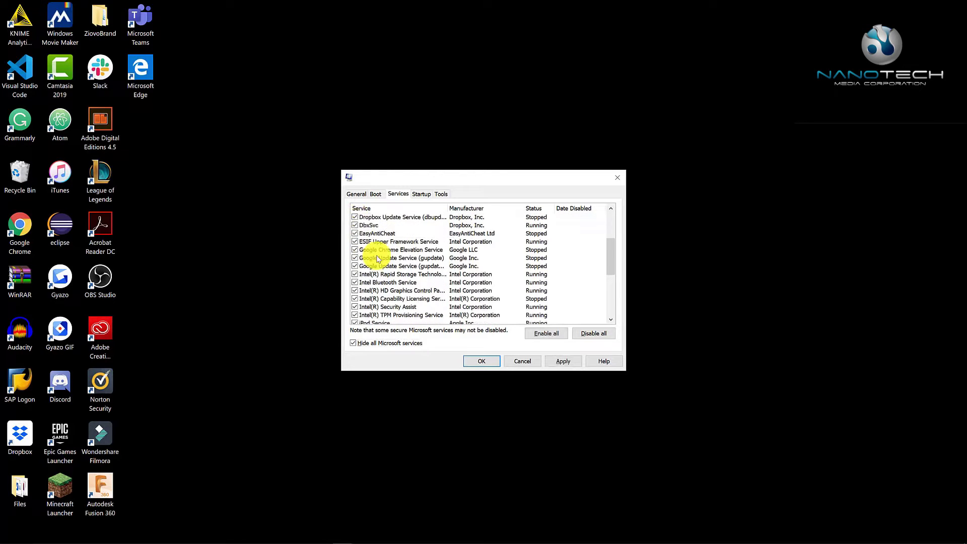
pyautogui.scroll(-2, 379, 259)
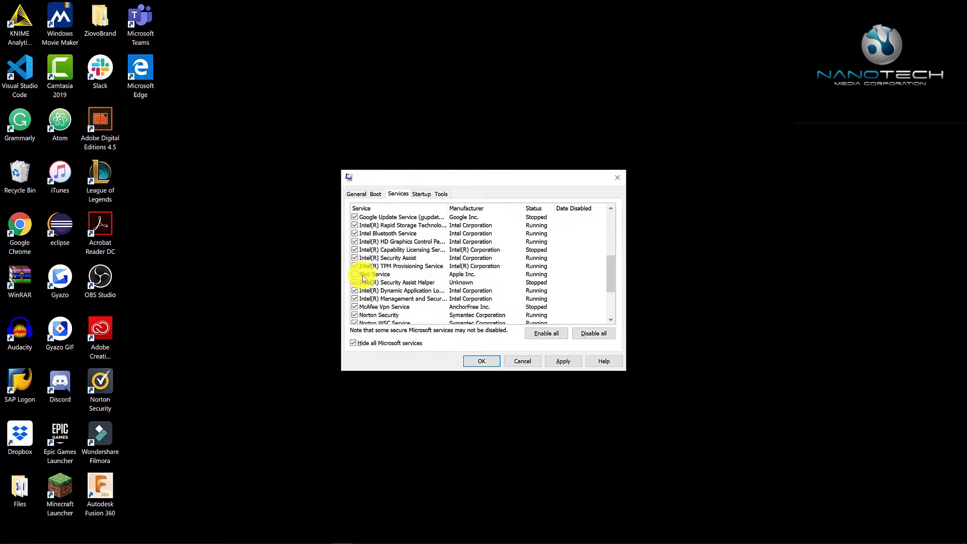
pyautogui.scroll(-1, 363, 278)
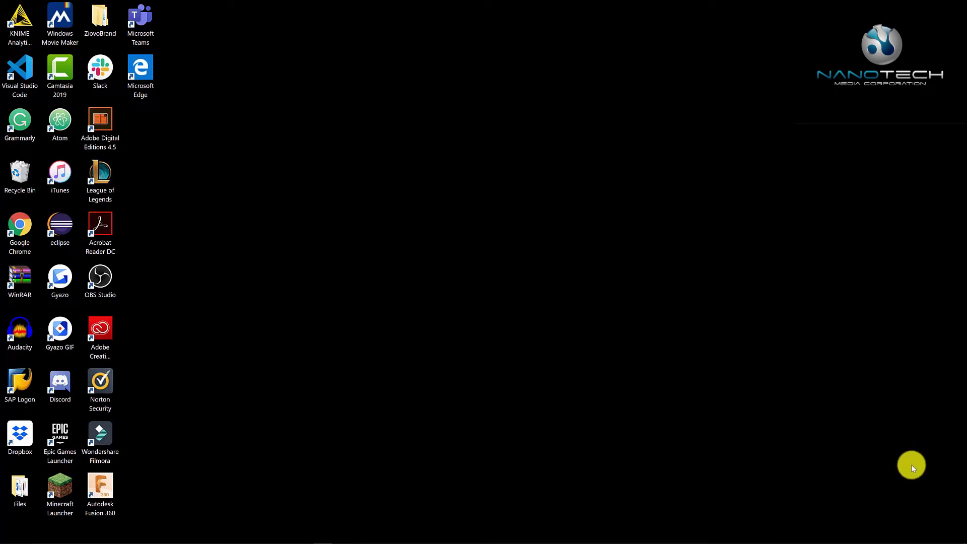
# Optimize the OS (C:) drive in Defragment and Optimize Drives and open the setup for scheduled optimization.
pyautogui.press('super')
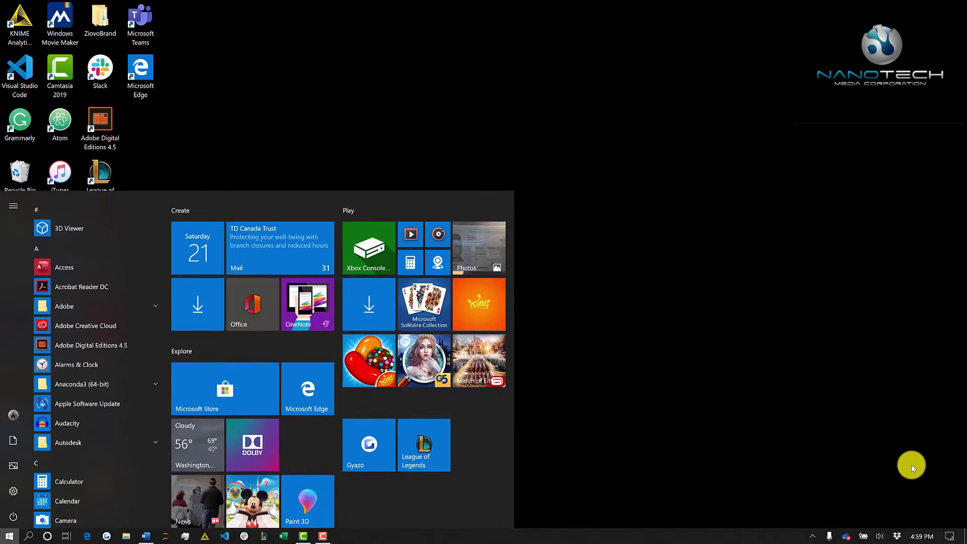
pyautogui.write('defra')
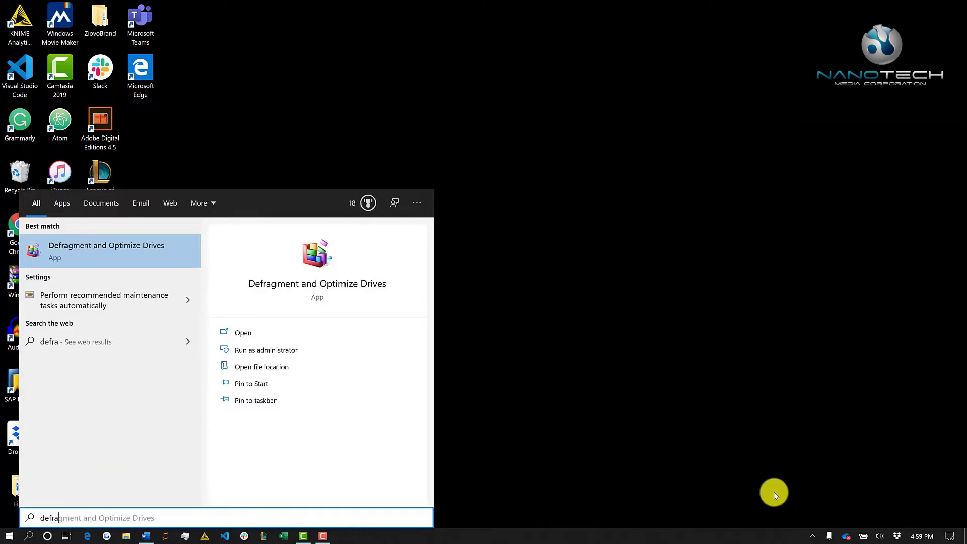
pyautogui.click(136, 253)
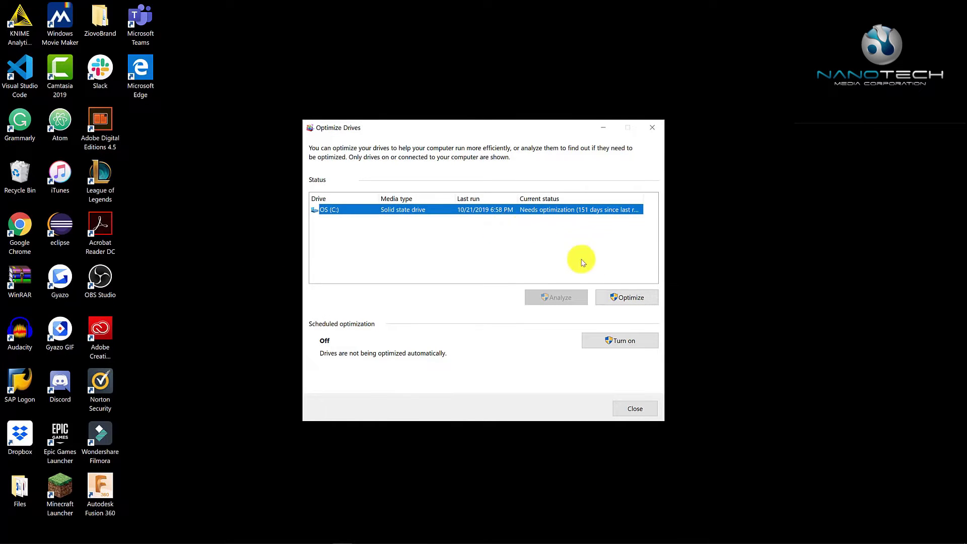
pyautogui.click(624, 299)
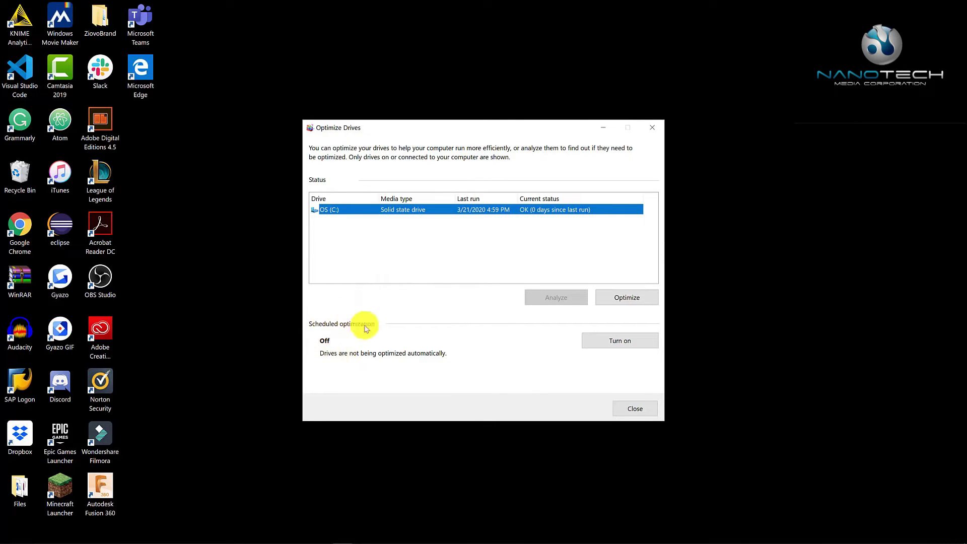
pyautogui.click(598, 341)
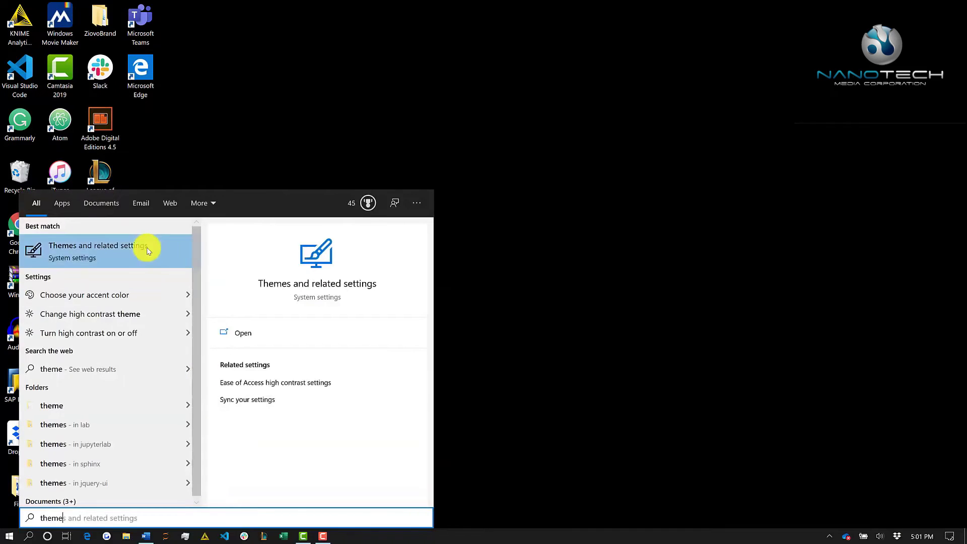
# Go from the Themes settings to Colors, inspect the Transparency effects option, and close Settings.
pyautogui.click(381, 336)
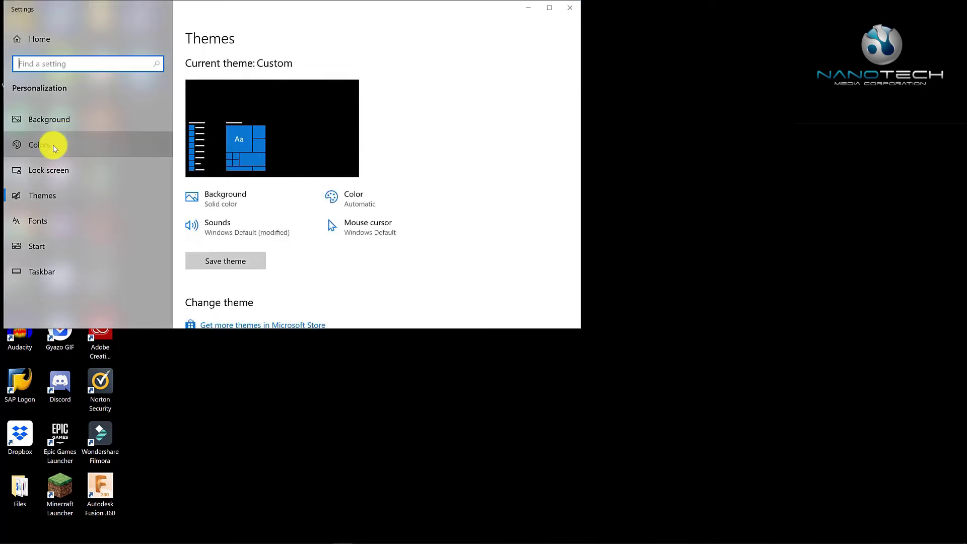
pyautogui.click(121, 151)
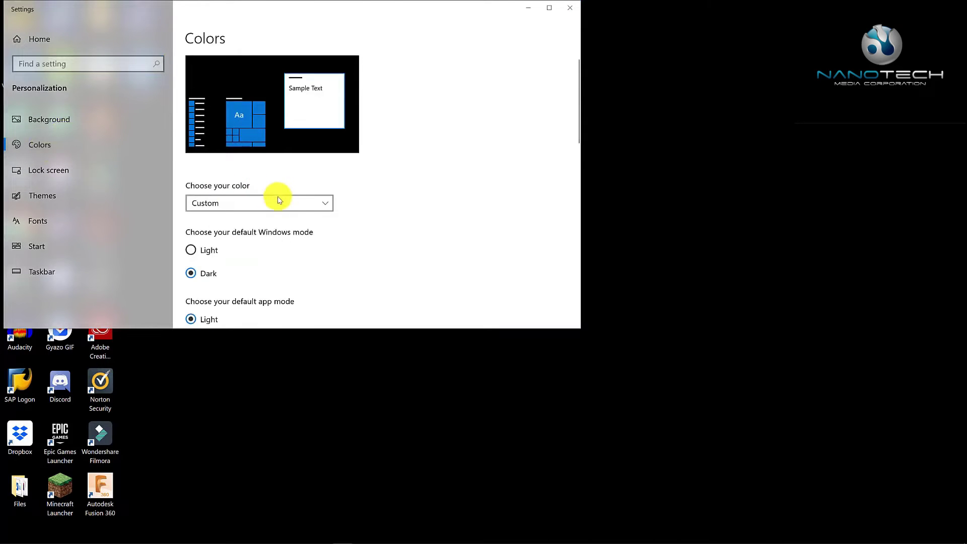
pyautogui.scroll(-3, 396, 234)
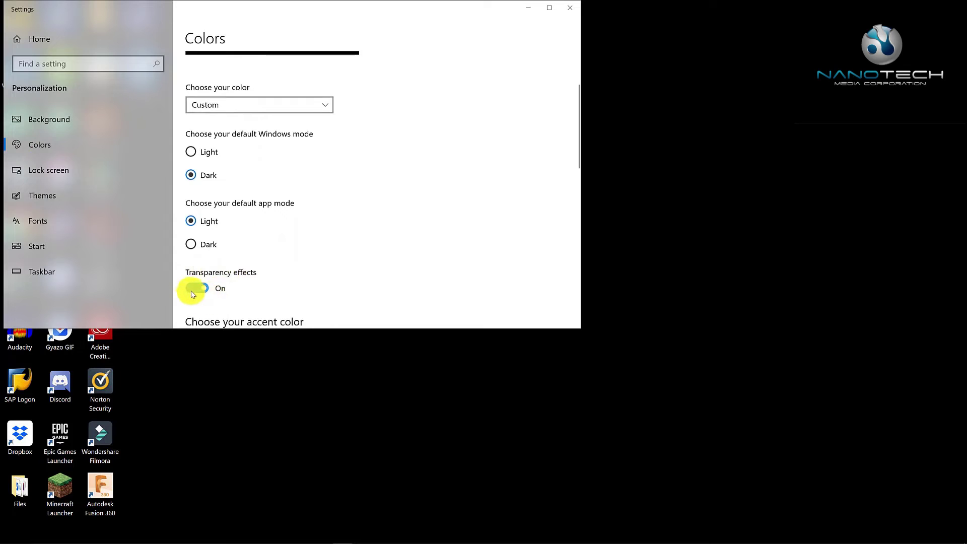
pyautogui.hotkey('alt', 'F4')
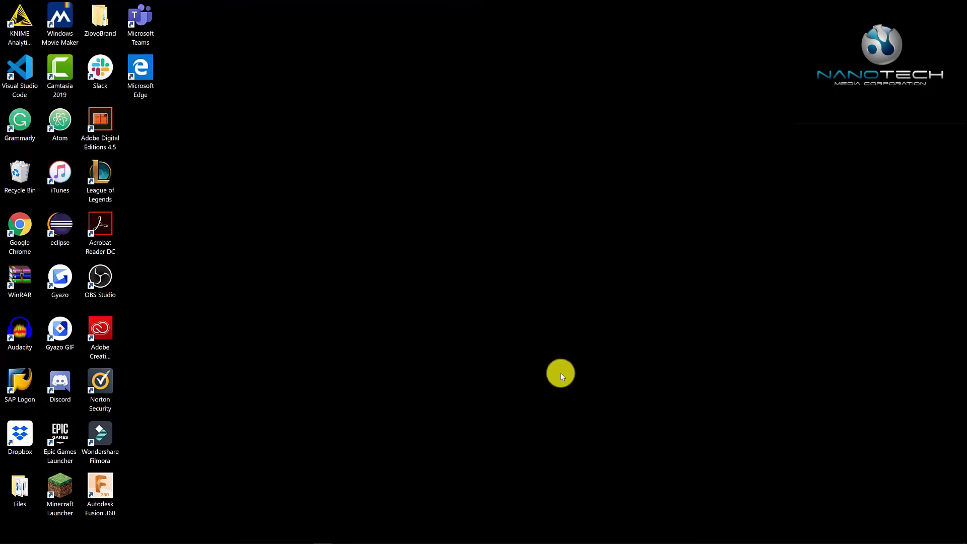
# Find the power plan settings through Windows search and open the advanced power settings of the Balanced plan.
pyautogui.press('super')
pyautogui.write('power op')
pyautogui.click(174, 258)
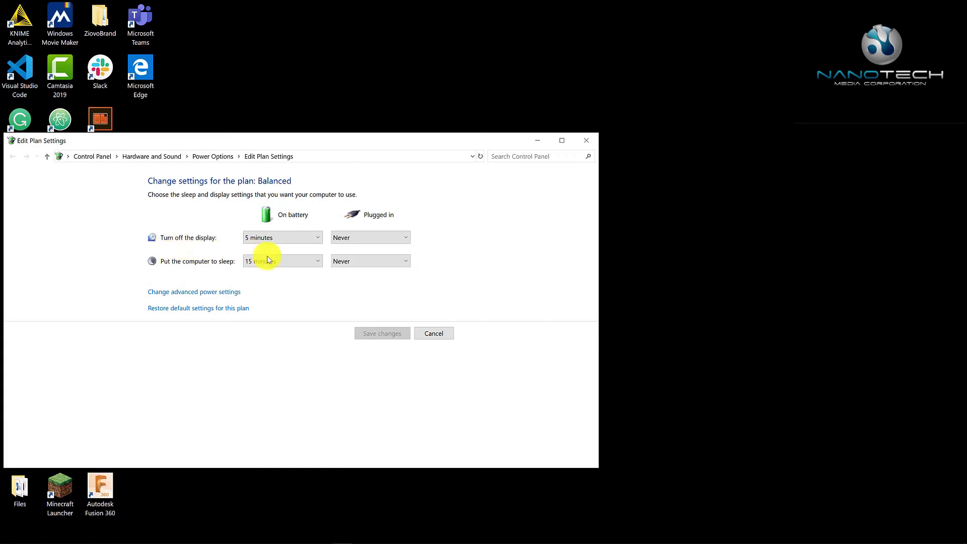
pyautogui.click(226, 296)
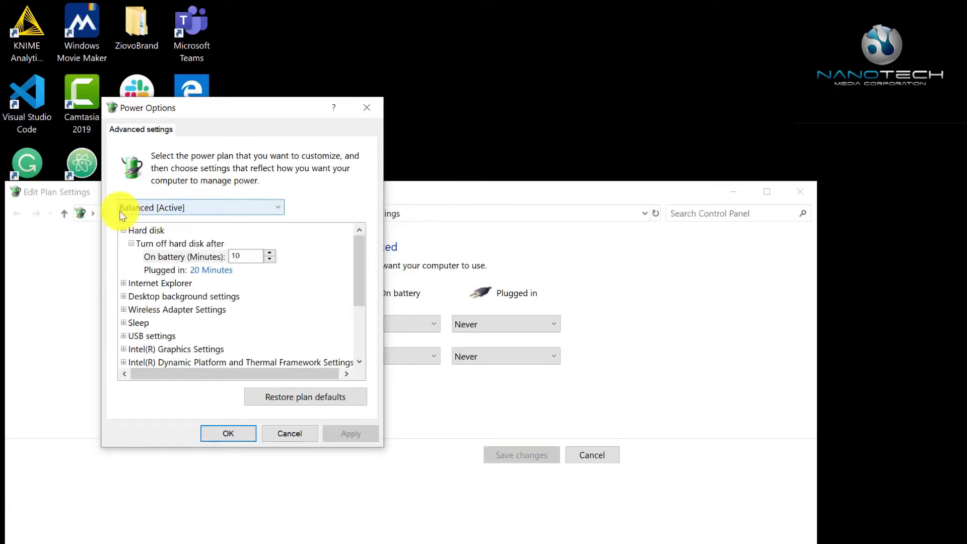
# Expand Processor power management and examine the minimum and maximum processor states for battery and plugged-in use.
pyautogui.scroll(-2, 231, 280)
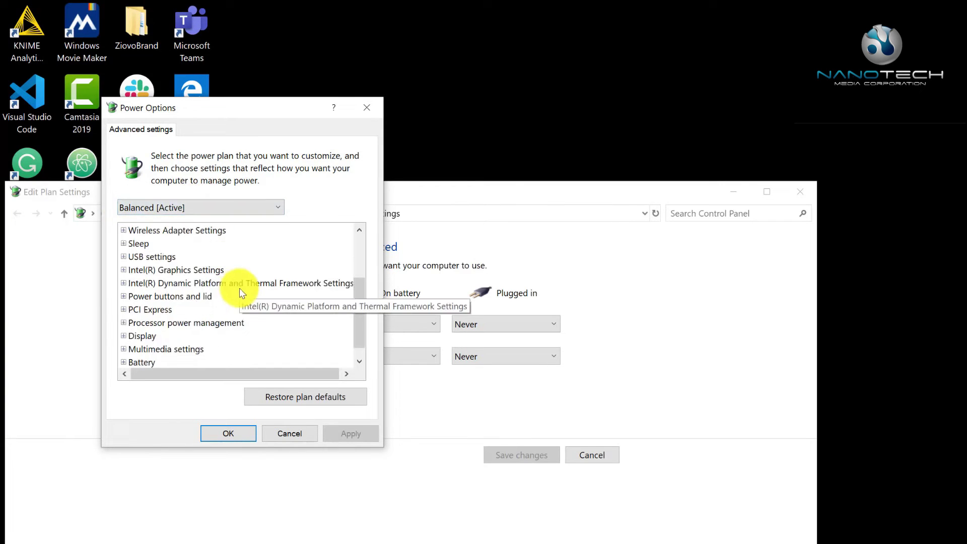
pyautogui.click(182, 318)
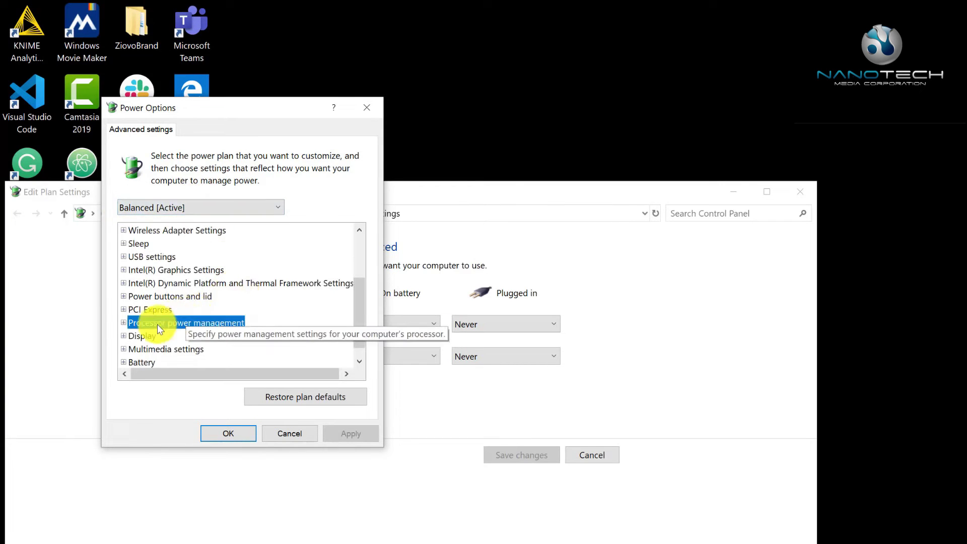
pyautogui.click(123, 322)
pyautogui.scroll(-1, 146, 312)
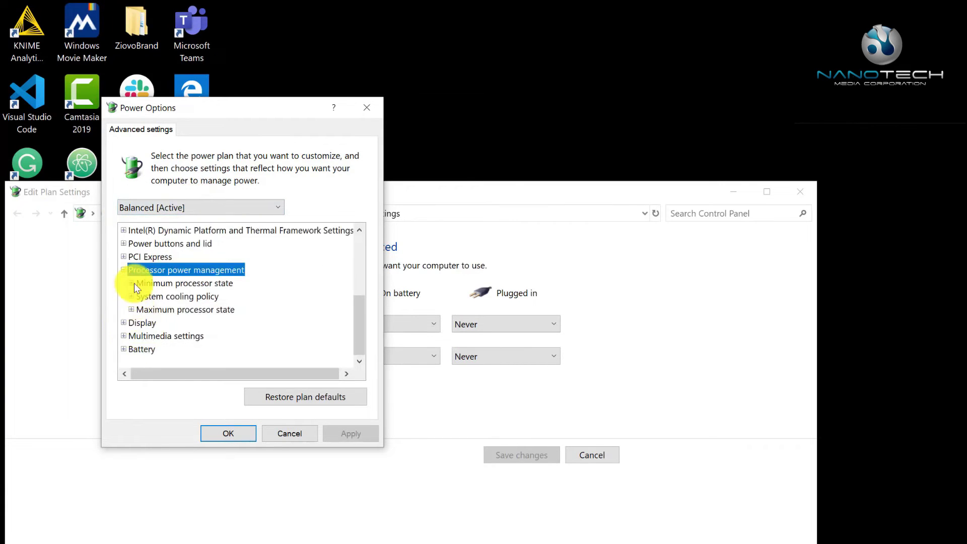
pyautogui.click(132, 283)
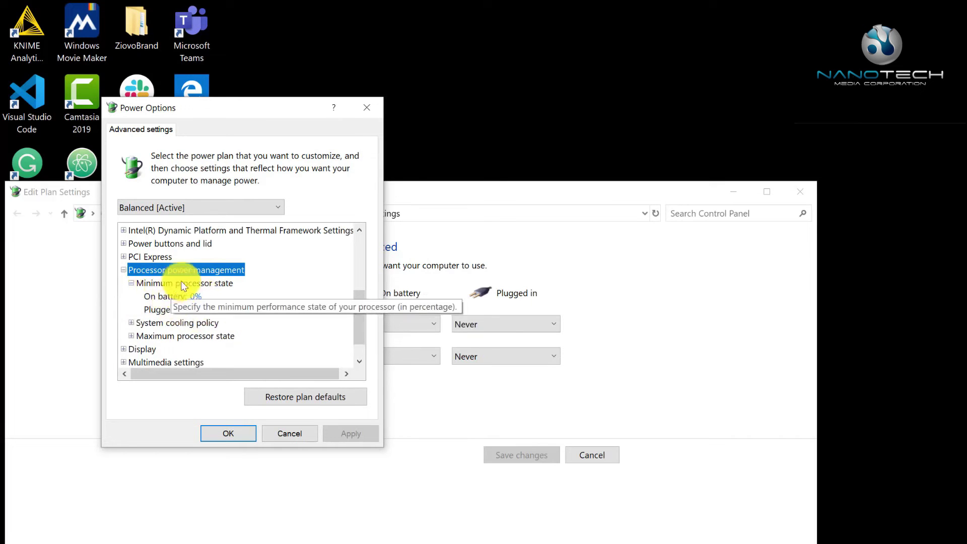
pyautogui.click(132, 336)
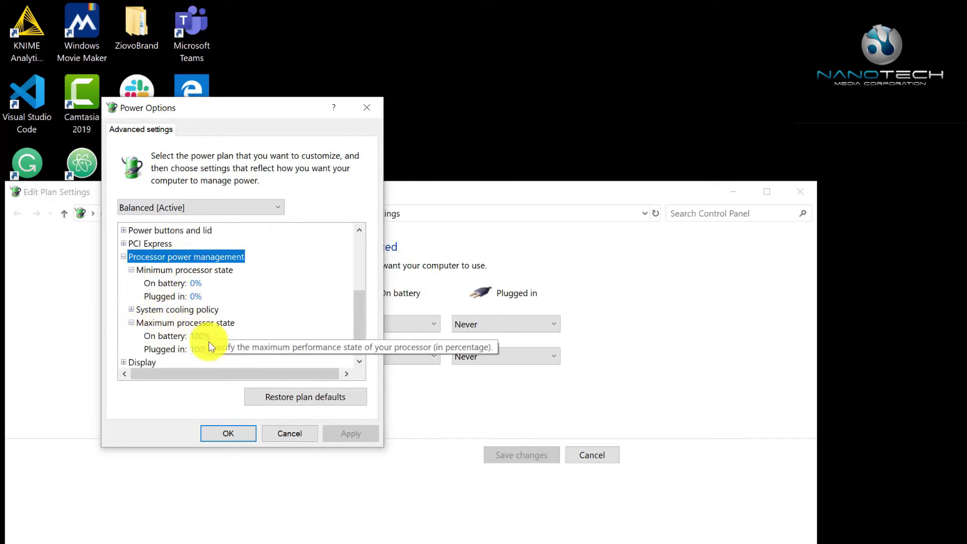
pyautogui.click(198, 334)
pyautogui.click(210, 349)
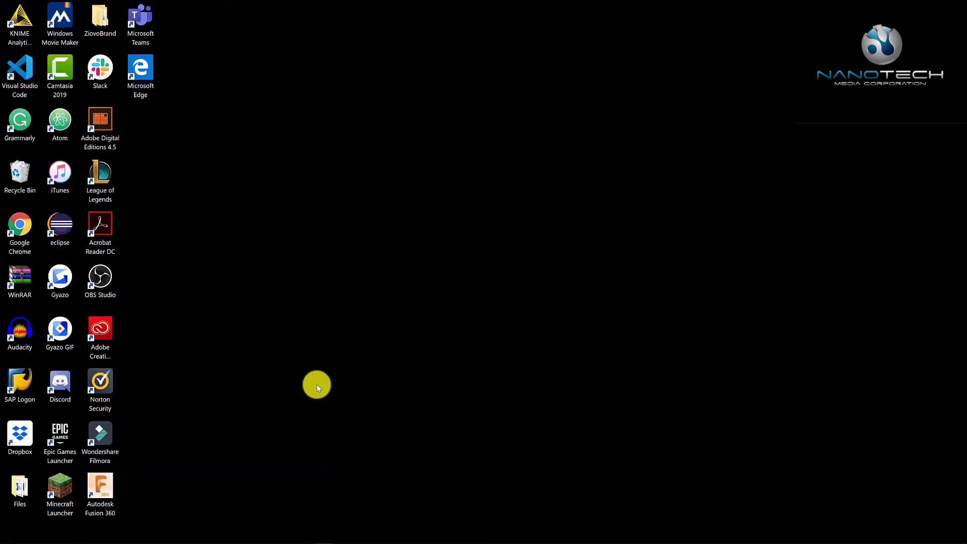
# Open the Storage Sense configuration and choose how long files may stay in the recycle bin before deletion.
pyautogui.press('super')
pyautogui.write('storage sense')
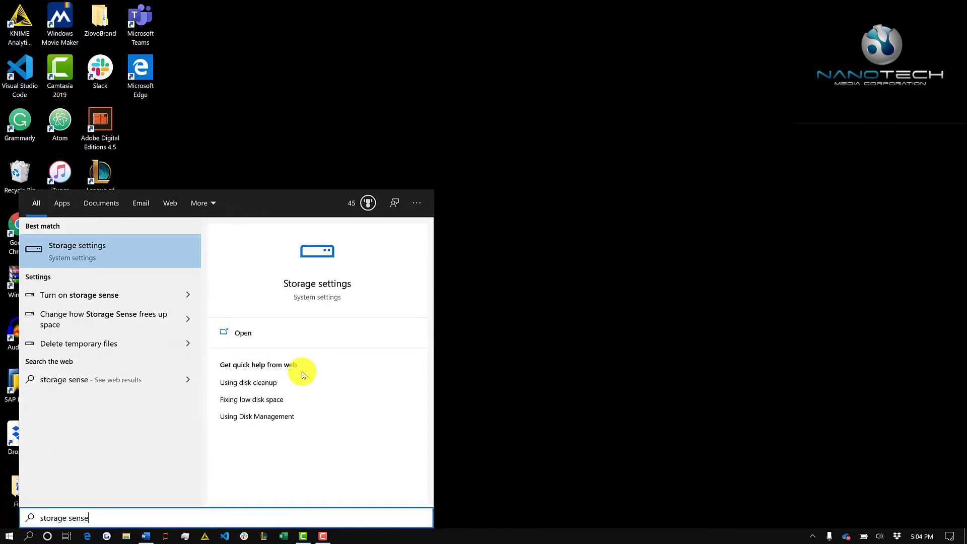
pyautogui.click(127, 304)
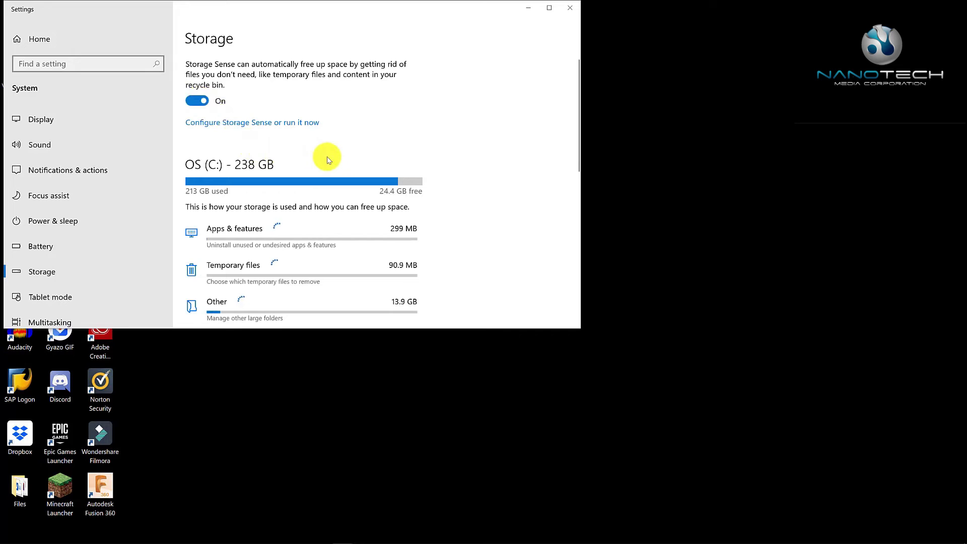
pyautogui.click(295, 123)
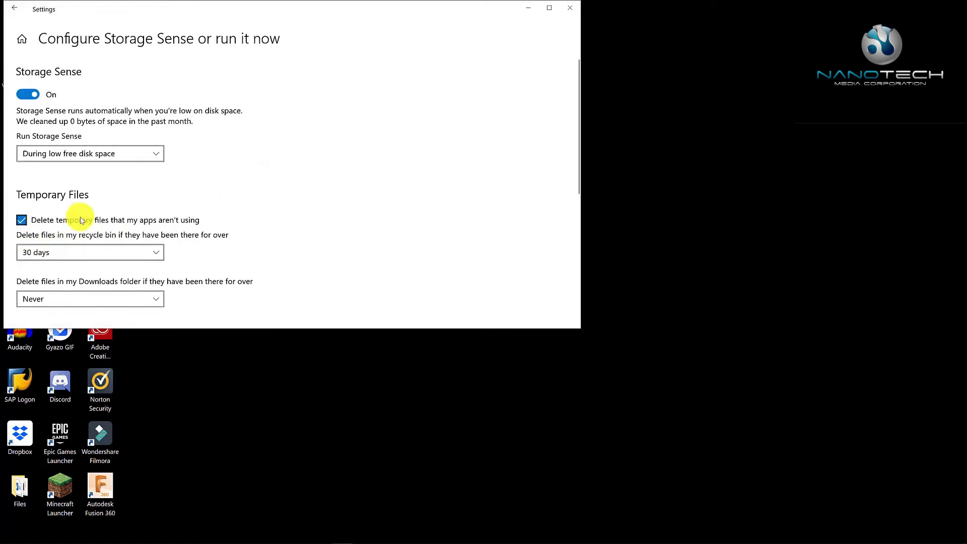
pyautogui.click(96, 252)
pyautogui.click(97, 234)
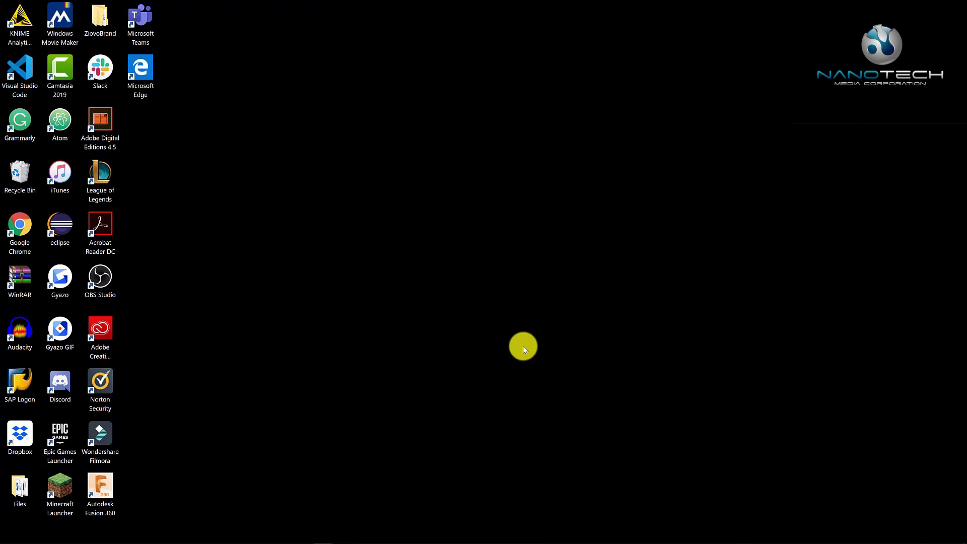
# Run Disk Cleanup on OS (C:) and permanently delete the preselected files, including Temporary Internet Files, Temporary files and Thumbnails.
pyautogui.press('super')
pyautogui.write('disk clean')
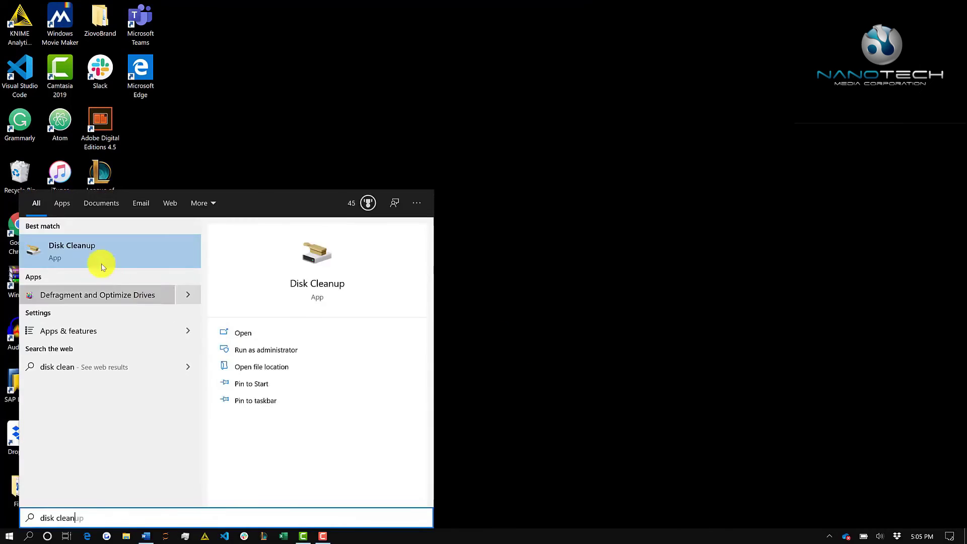
pyautogui.click(86, 242)
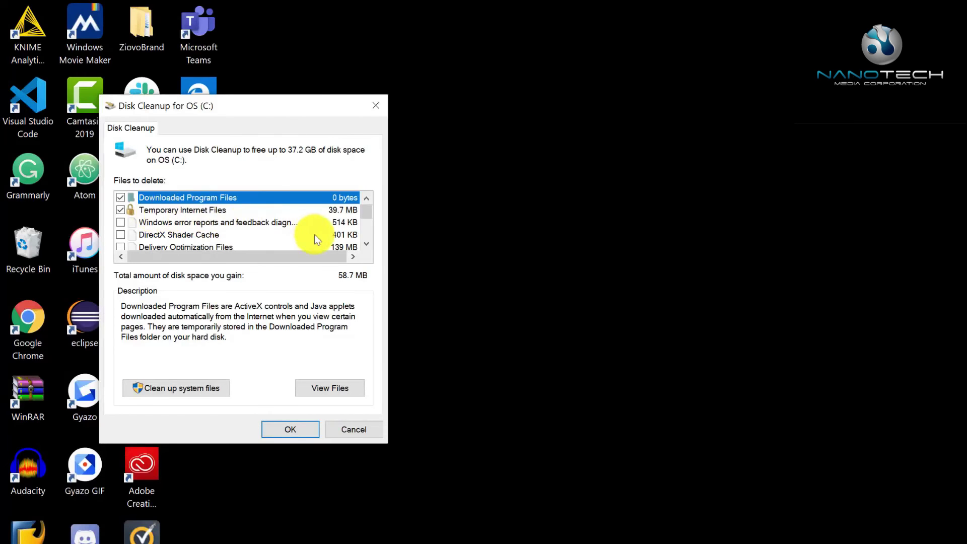
pyautogui.click(365, 245)
pyautogui.click(366, 246)
pyautogui.click(366, 245)
pyautogui.click(366, 246)
pyautogui.click(365, 246)
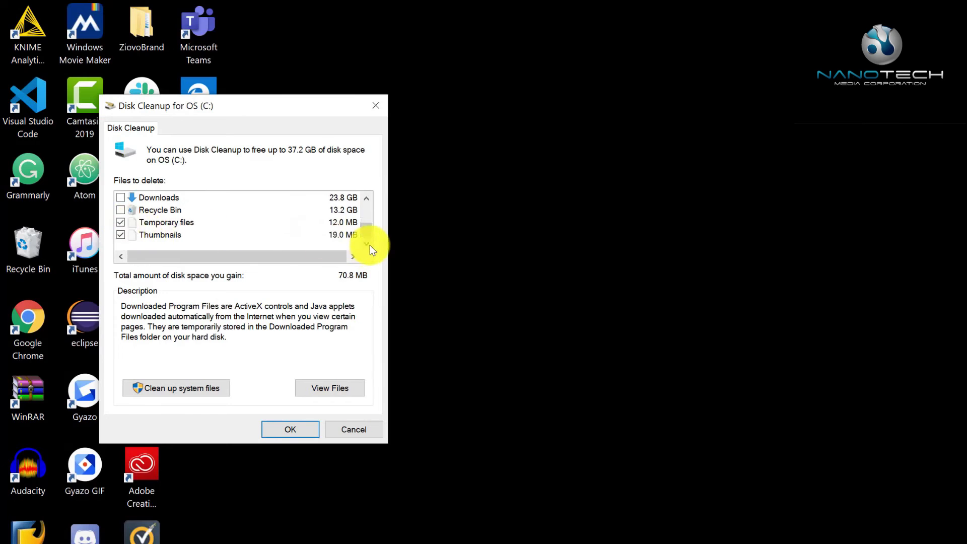
pyautogui.click(303, 428)
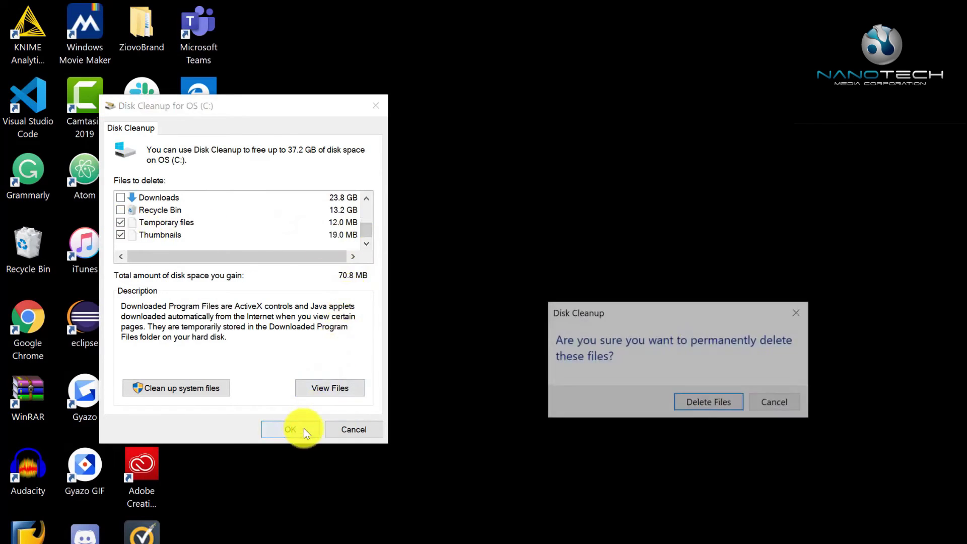
pyautogui.click(516, 287)
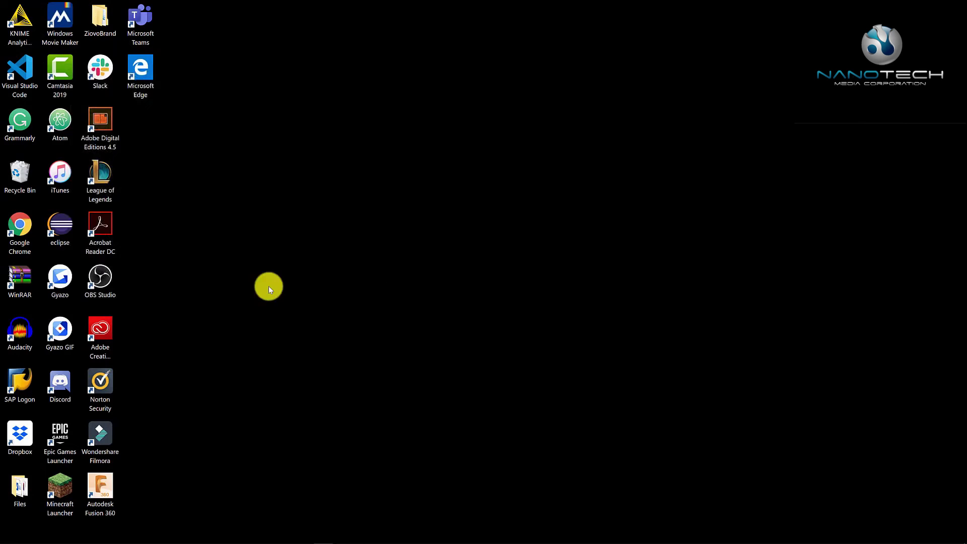
# In the general privacy settings, turn off language list access for websites, app launch tracking and suggested content in Settings.
pyautogui.press('super')
pyautogui.write('priv')
pyautogui.click(154, 256)
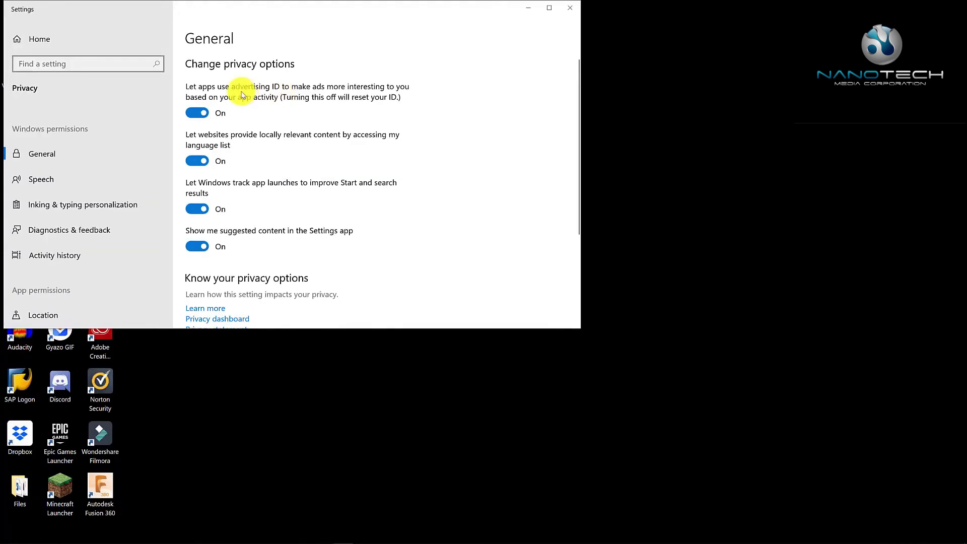
pyautogui.click(200, 158)
pyautogui.click(202, 206)
pyautogui.click(197, 246)
pyautogui.scroll(-3, 244, 176)
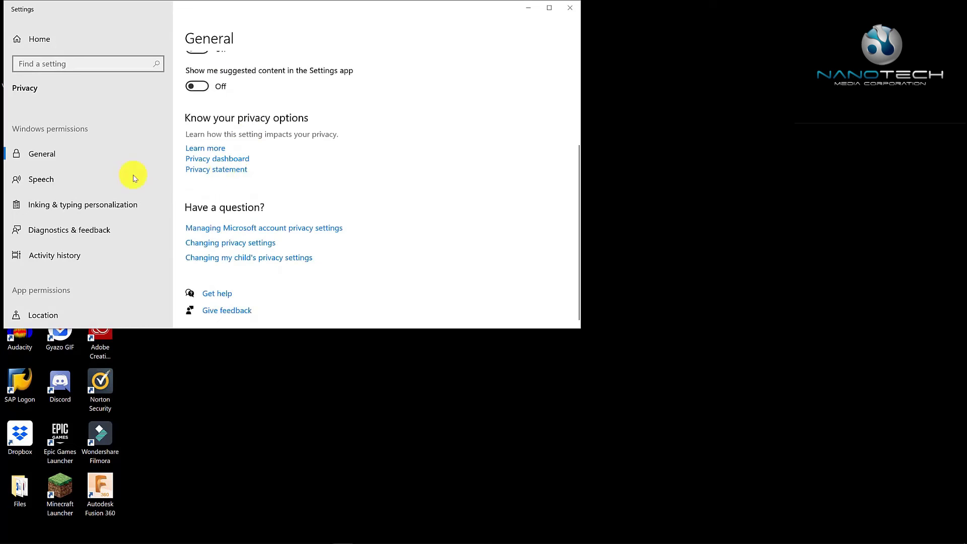
# Open the Location privacy permissions and review device access, the default location and the location history options.
pyautogui.scroll(-2, 86, 185)
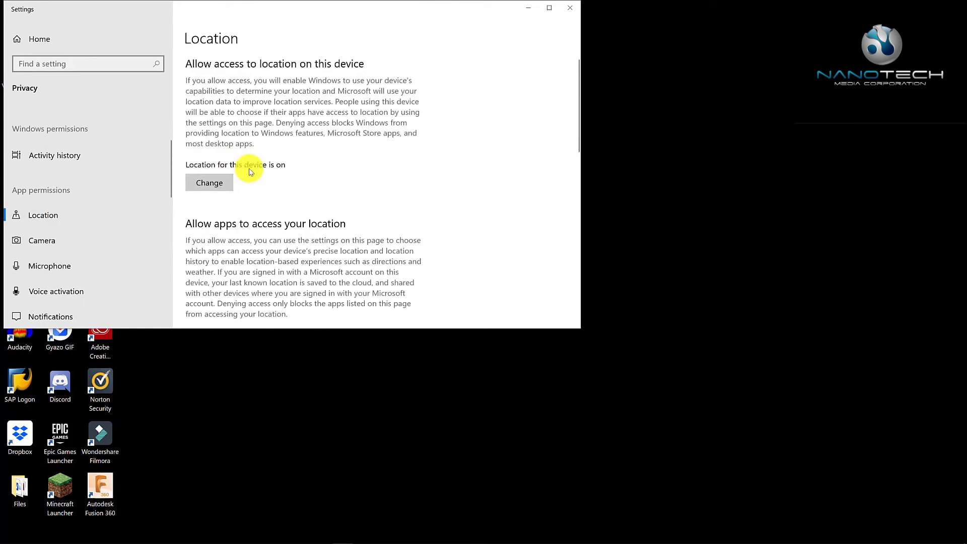
pyautogui.scroll(-3, 215, 187)
pyautogui.click(213, 193)
pyautogui.scroll(-5, 242, 201)
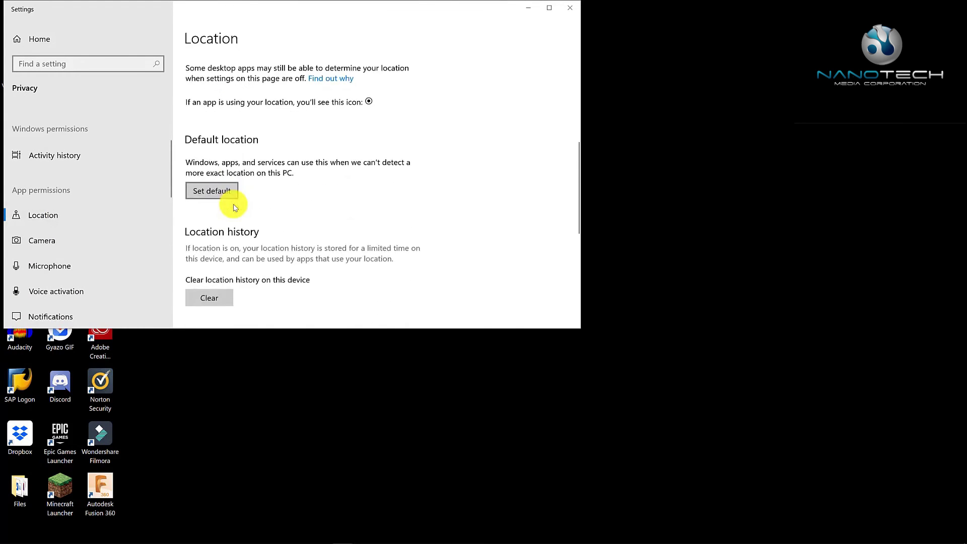
# Open the Camera privacy permissions and turn off camera access for Microsoft Edge.
pyautogui.click(134, 243)
pyautogui.scroll(-4, 234, 218)
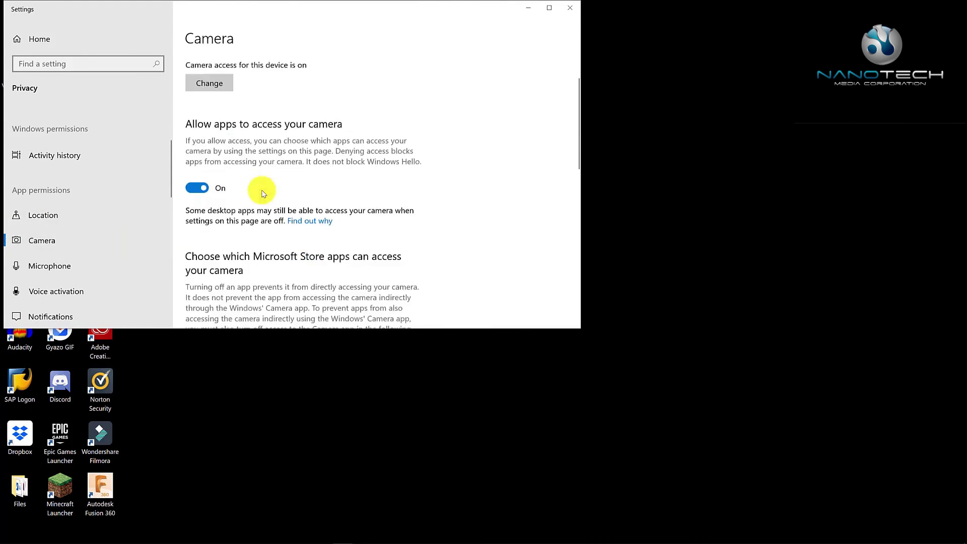
pyautogui.scroll(-3, 245, 203)
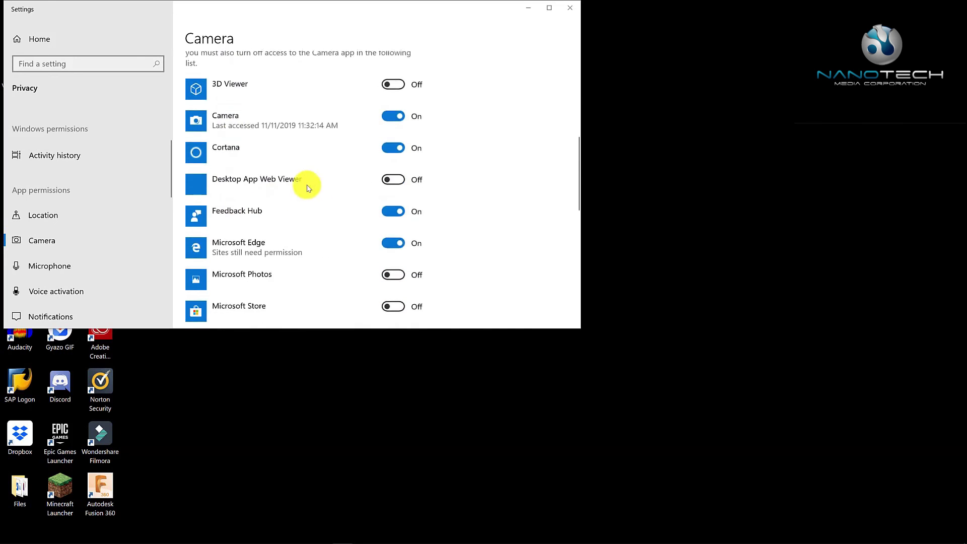
pyautogui.scroll(-3, 389, 243)
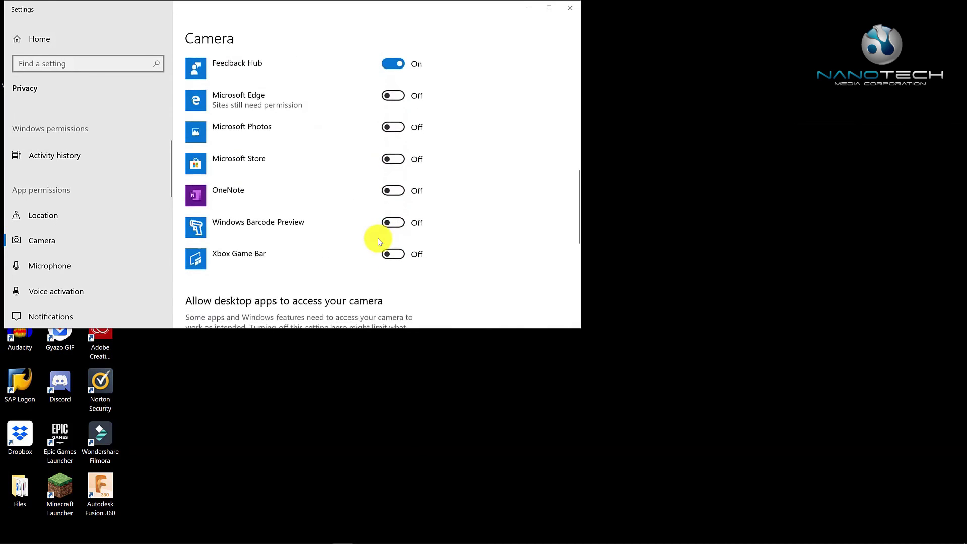
# Go to the Background apps permissions and examine which apps are allowed to run in the background.
pyautogui.scroll(-2, 99, 252)
pyautogui.scroll(-5, 101, 256)
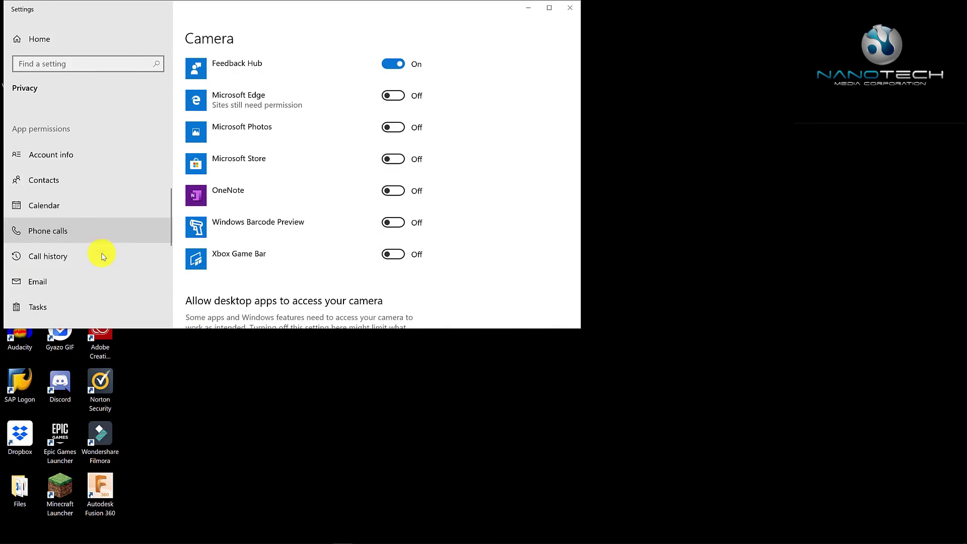
pyautogui.click(95, 209)
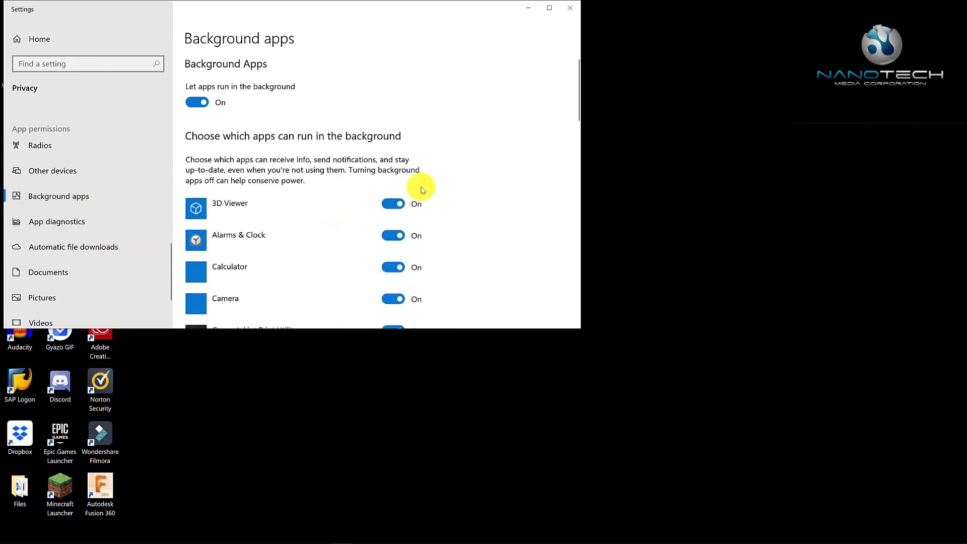
pyautogui.scroll(-3, 410, 194)
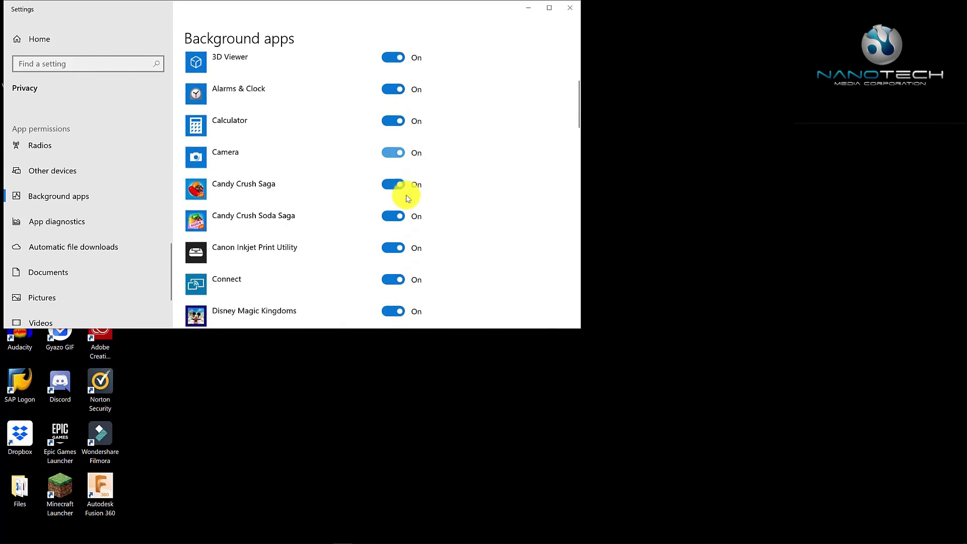
pyautogui.scroll(-5, 394, 266)
# Search Settings for the Game Mode page, check its switch, and review the recording and shortcut options for Game bar.
pyautogui.click(88, 63)
pyautogui.write('gam')
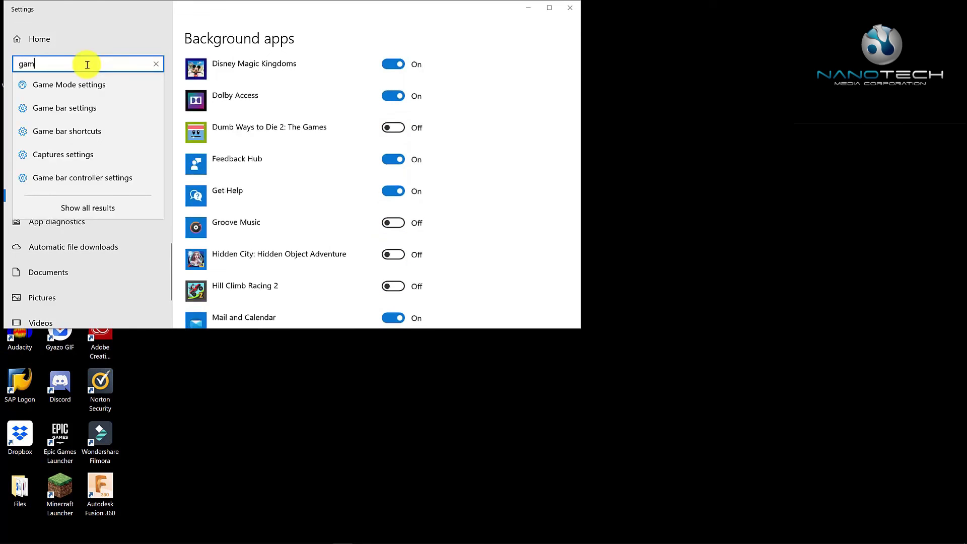
pyautogui.click(95, 83)
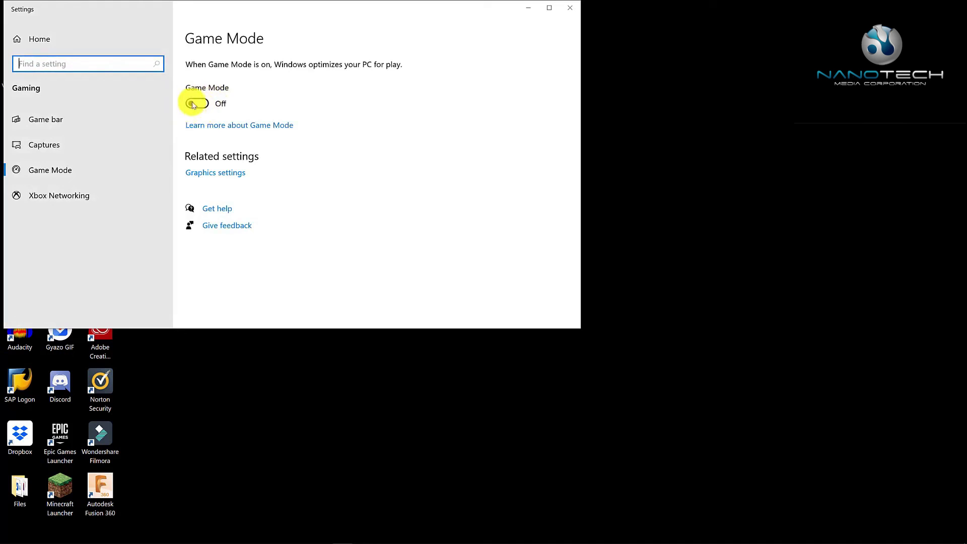
pyautogui.click(75, 124)
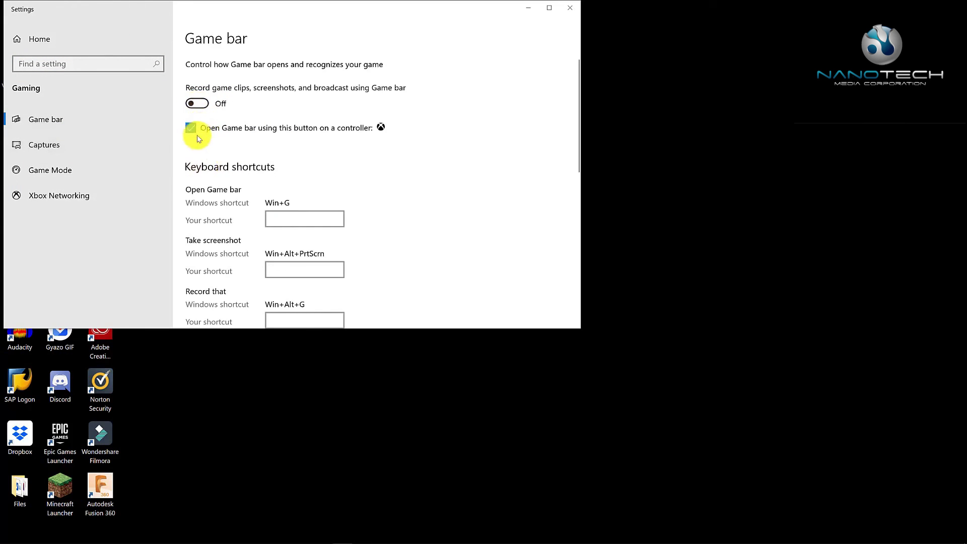
pyautogui.scroll(-8, 254, 180)
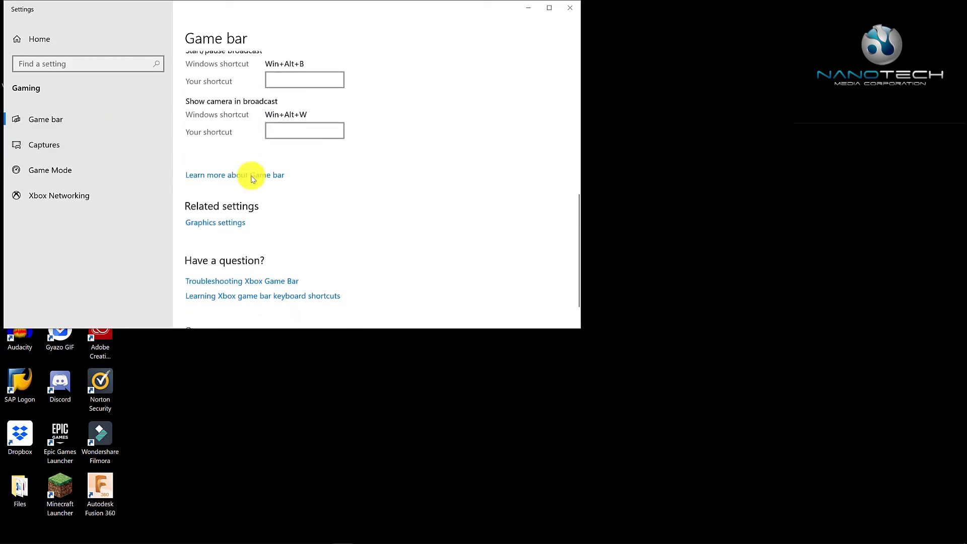